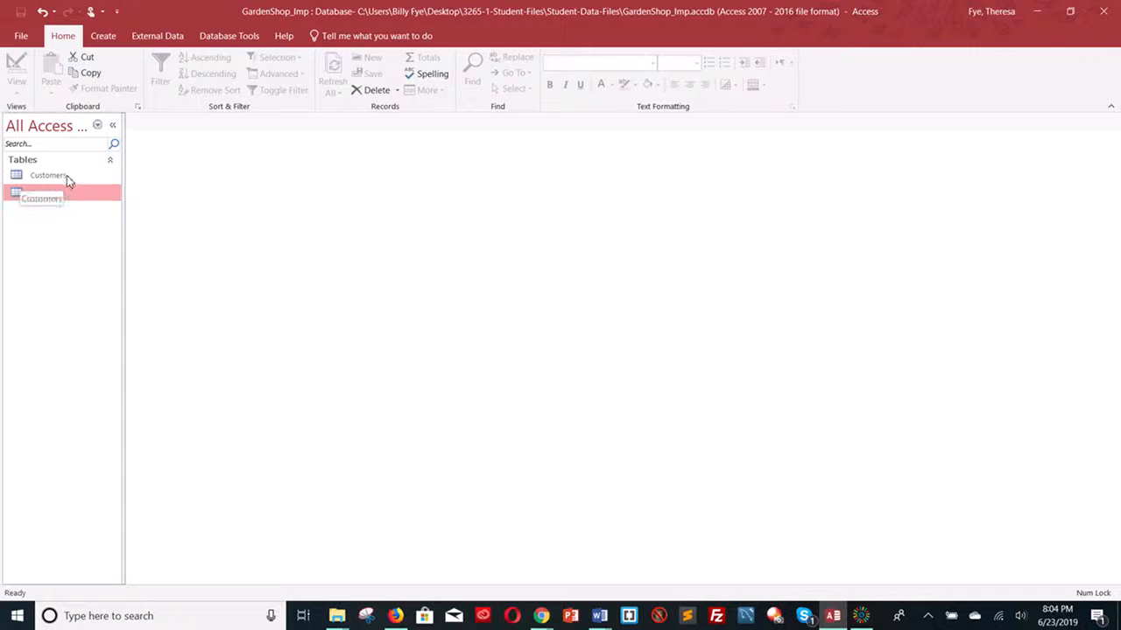
Open the Customers table to review its existing records, and close it again.
left_click(85, 179)
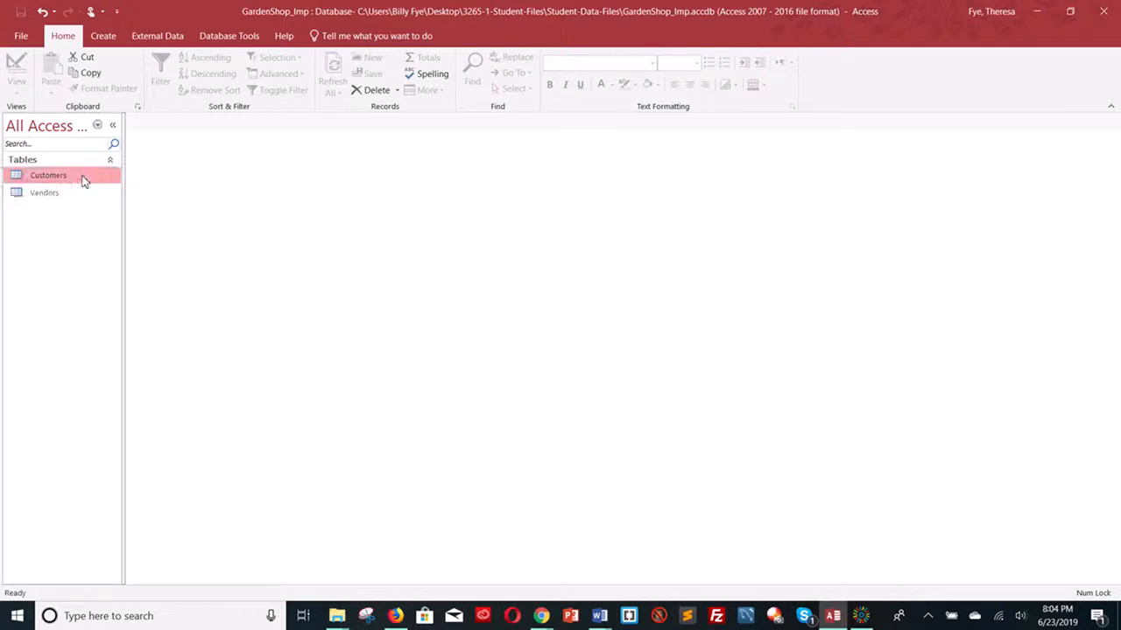
right_click(84, 179)
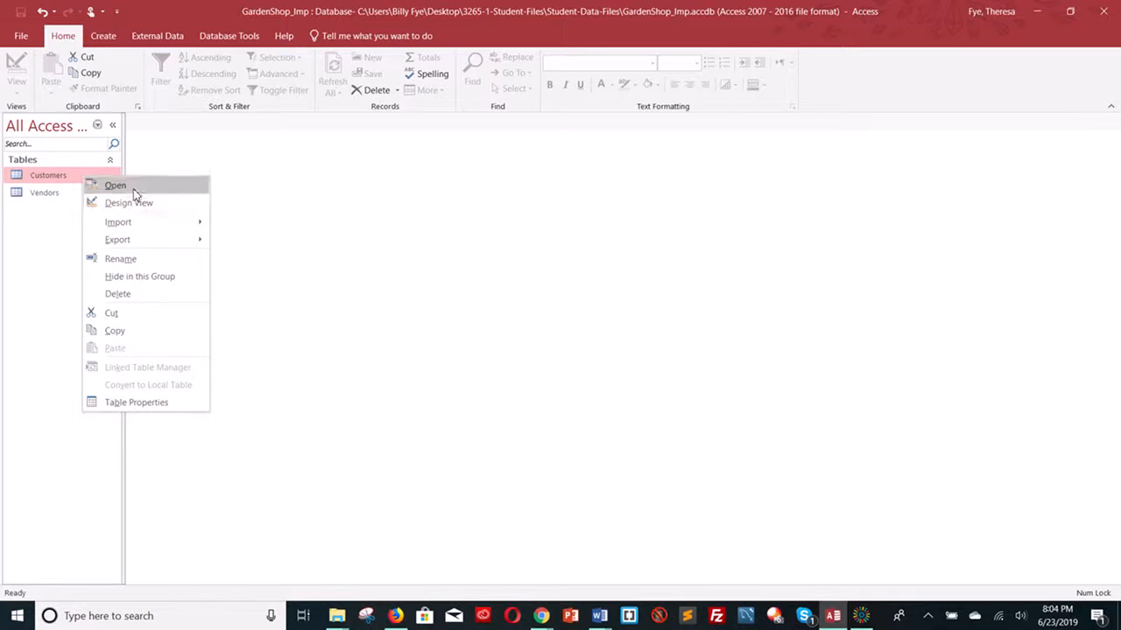
left_click(136, 184)
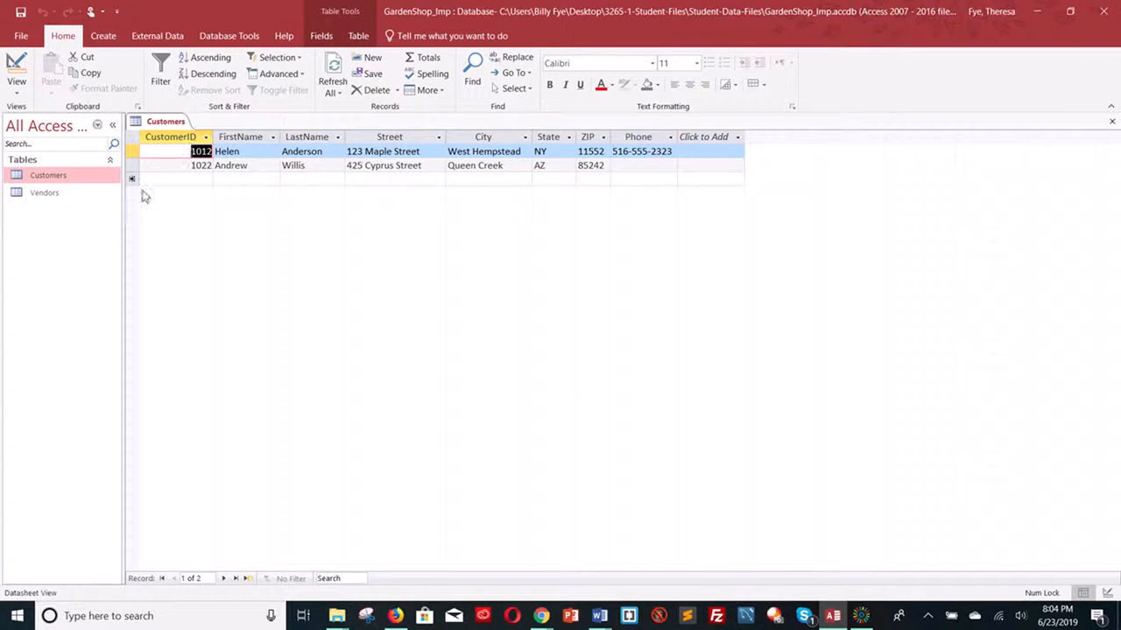
left_click(1112, 122)
Open the Vendors table to check its contents, and close it again.
left_click(53, 194)
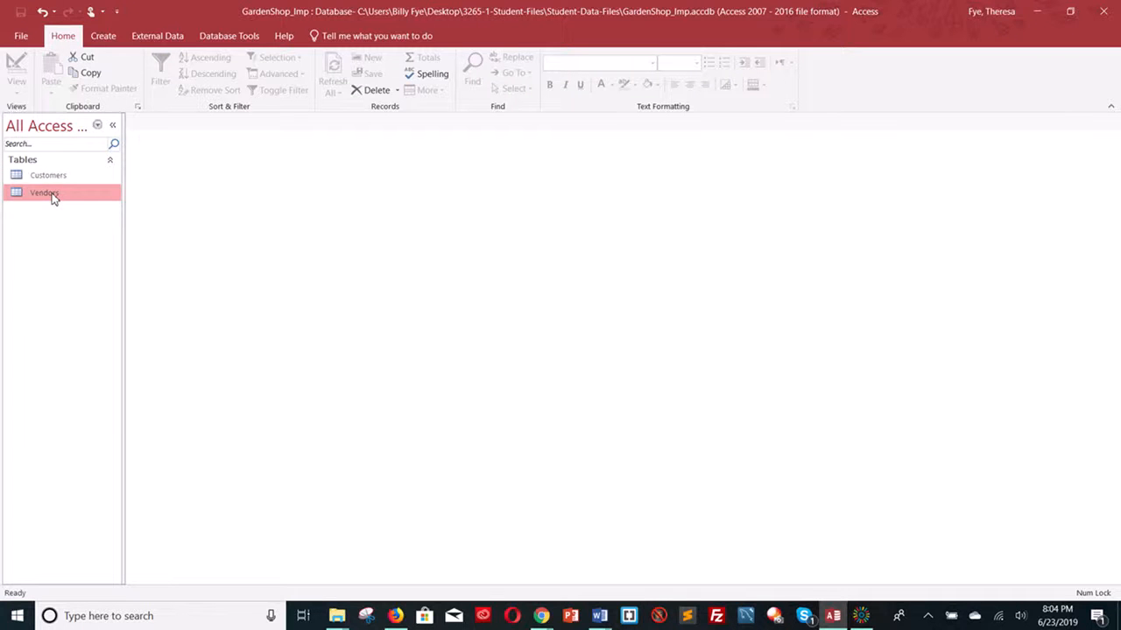
right_click(52, 196)
left_click(77, 202)
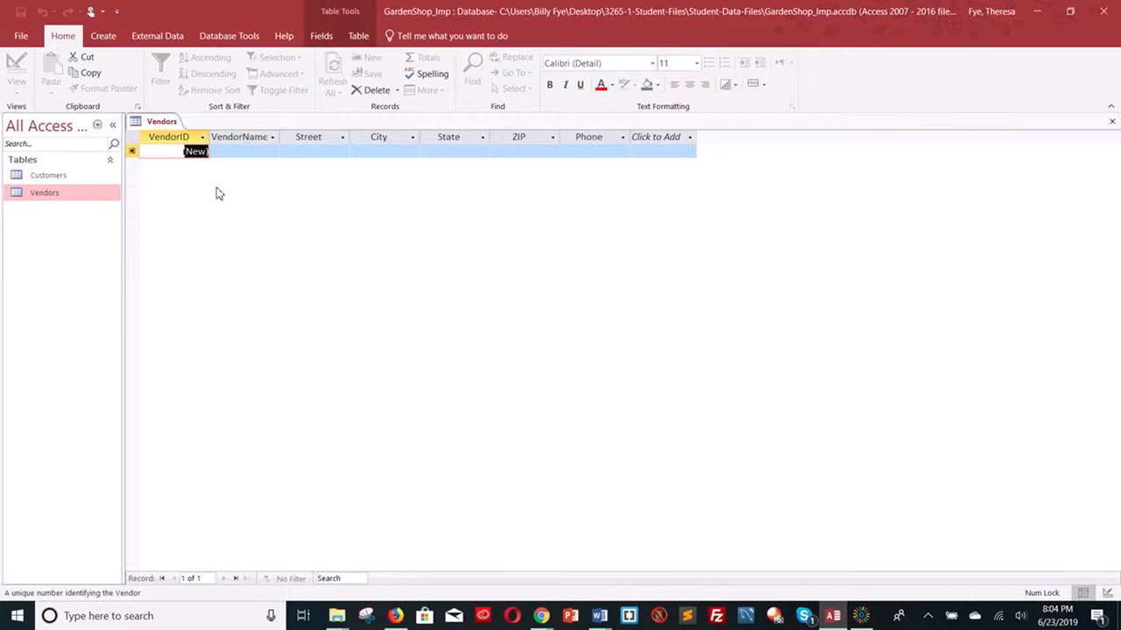
left_click(1112, 121)
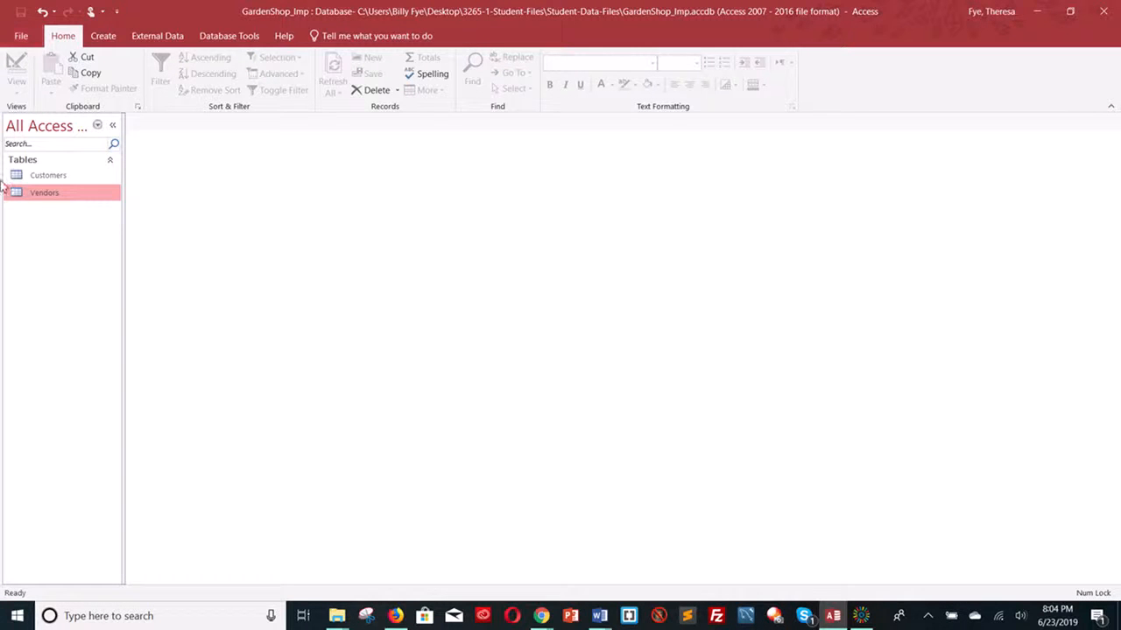
Start an import of objects into the current database, using the Access database AAAGardenTables-data as the source.
left_click(175, 40)
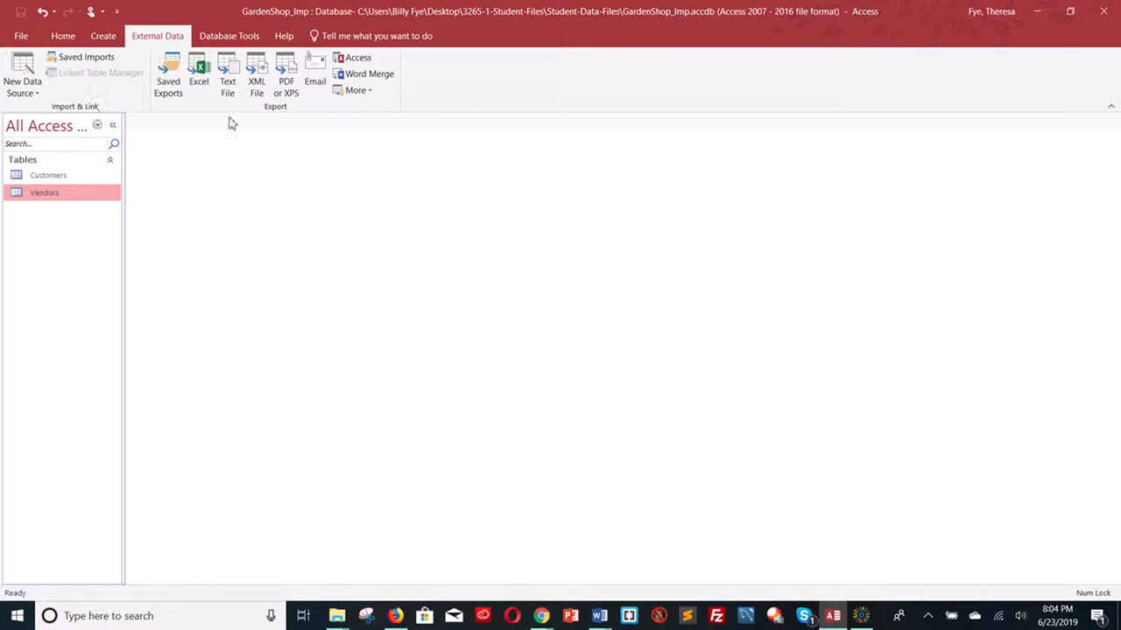
left_click(25, 70)
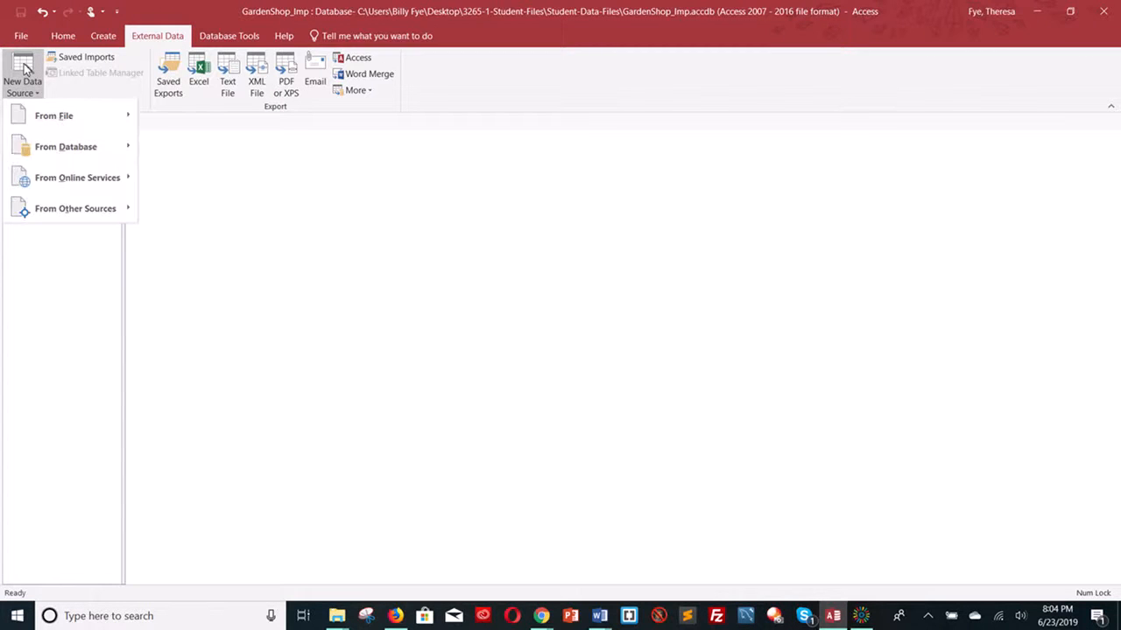
mouse_move(84, 152)
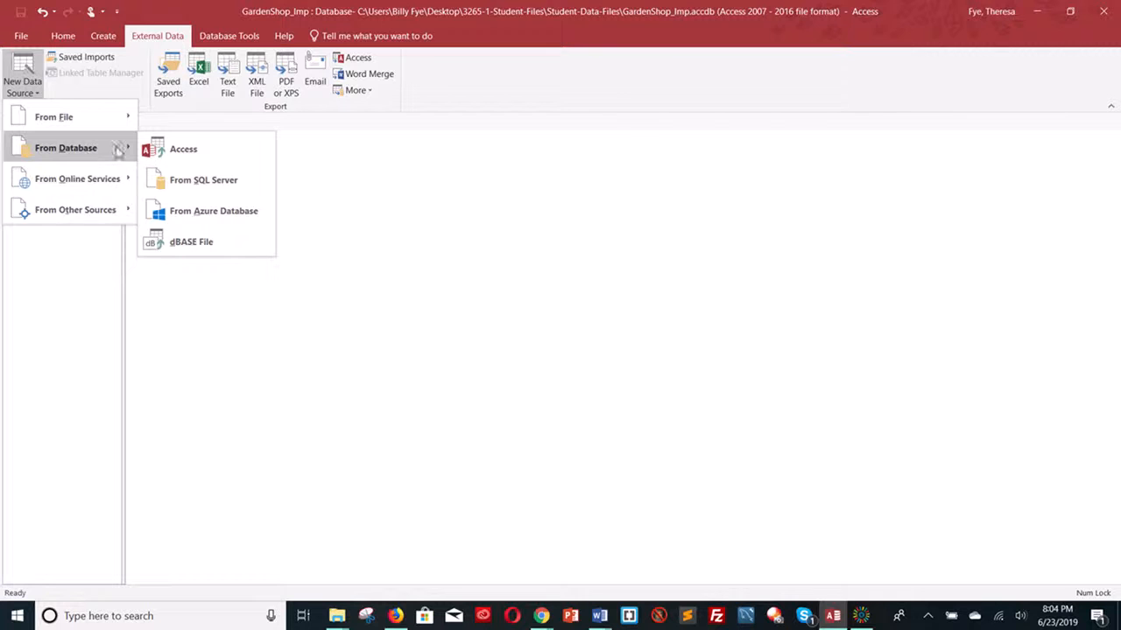
left_click(182, 150)
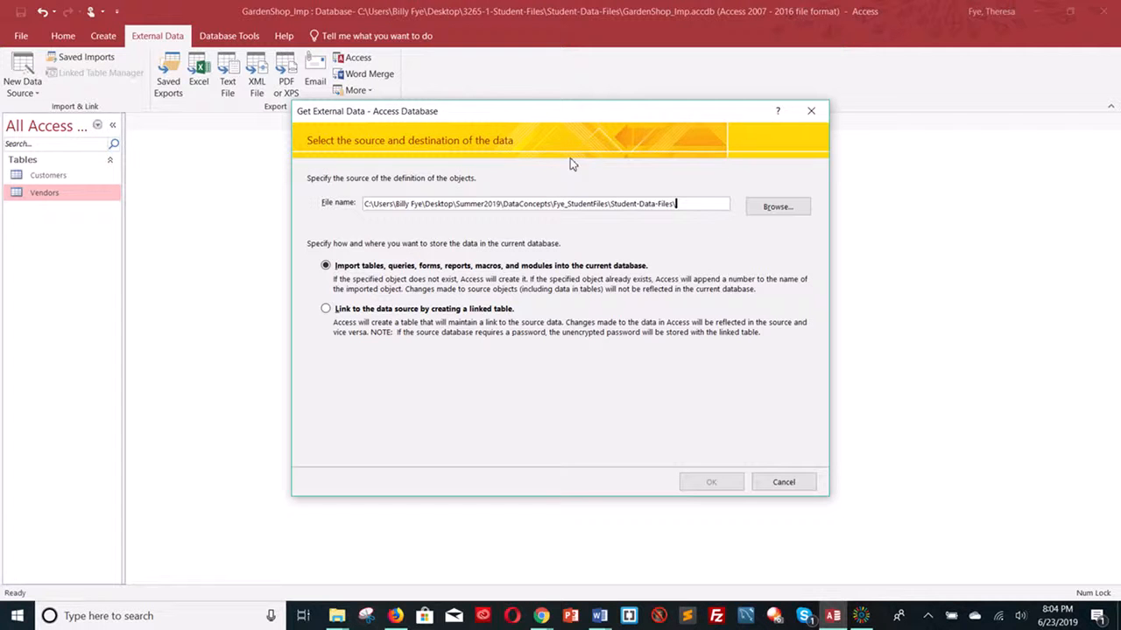
left_click(778, 207)
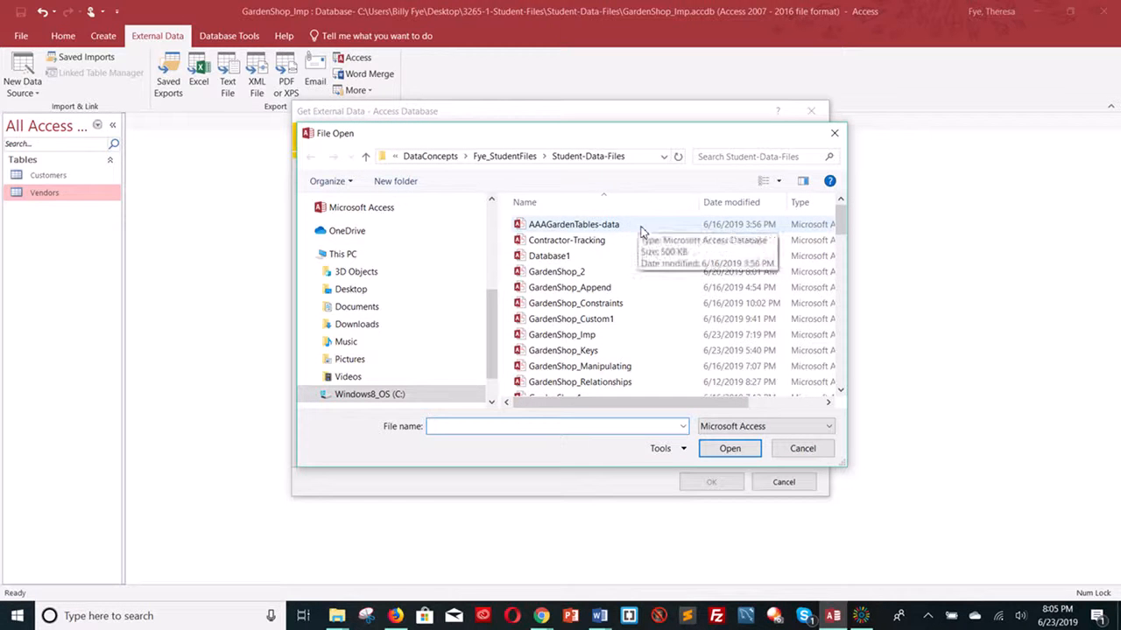
left_click(641, 229)
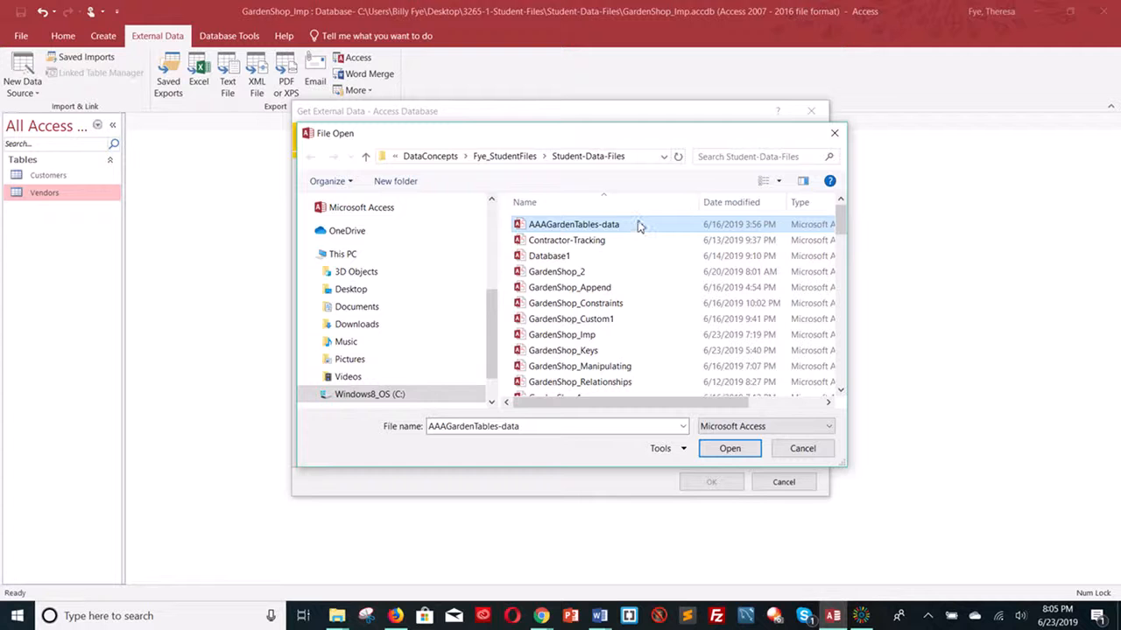
left_click(641, 226)
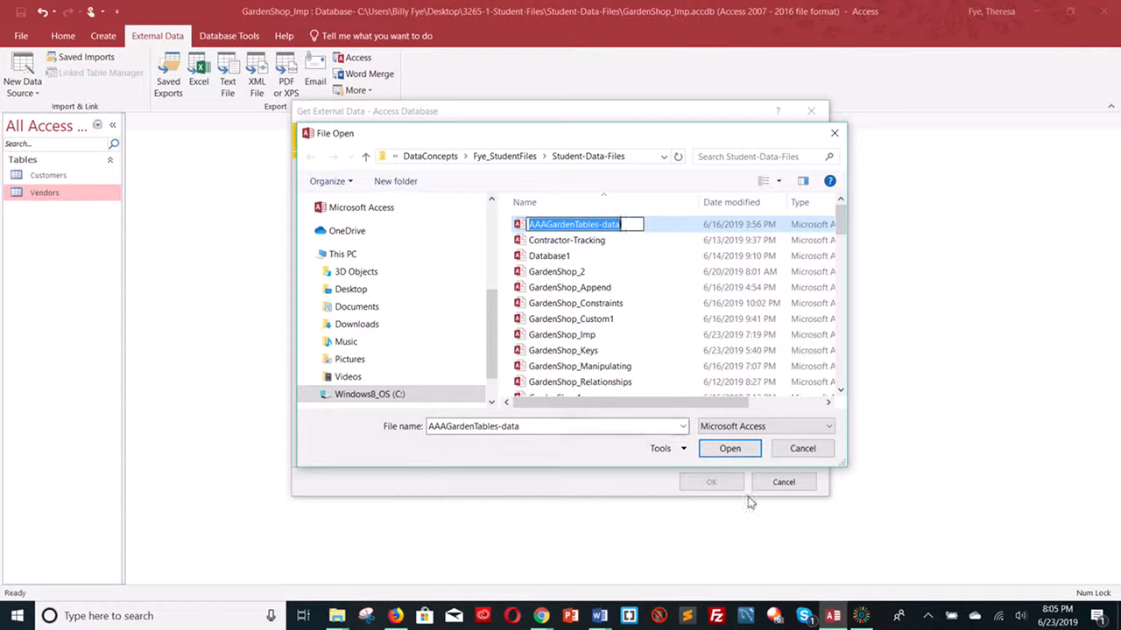
left_click(744, 450)
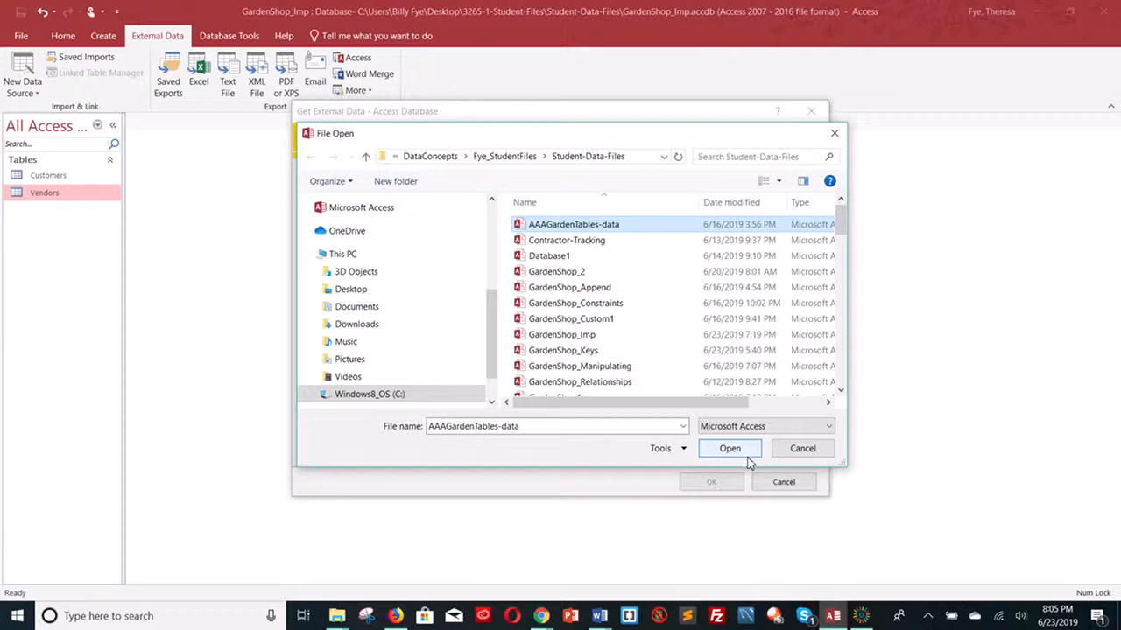
left_click(745, 452)
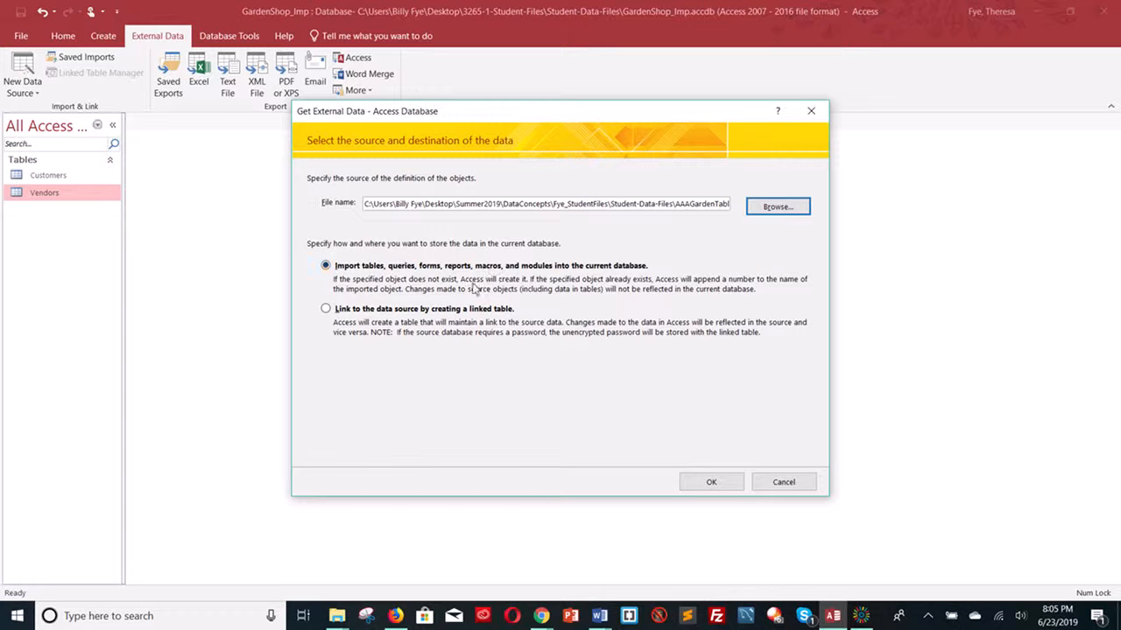
left_click(707, 487)
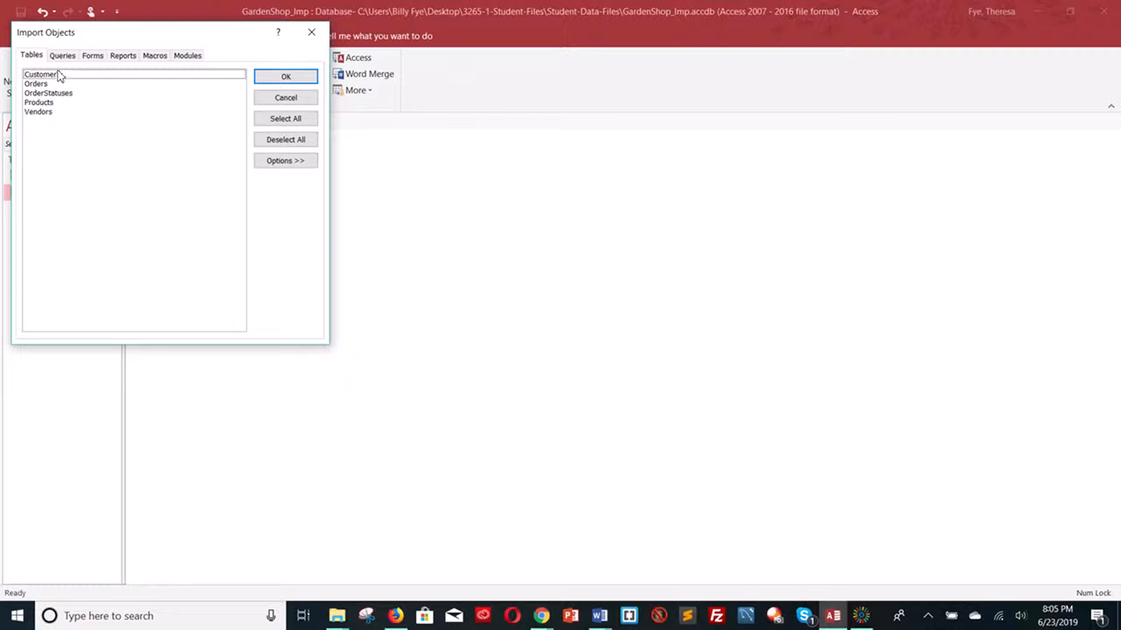
Import the Customers, Orders, OrderStatuses and Products tables without their relationships, and finish without saving the import steps.
left_click(58, 76)
left_click(58, 84)
left_click(55, 93)
left_click(54, 102)
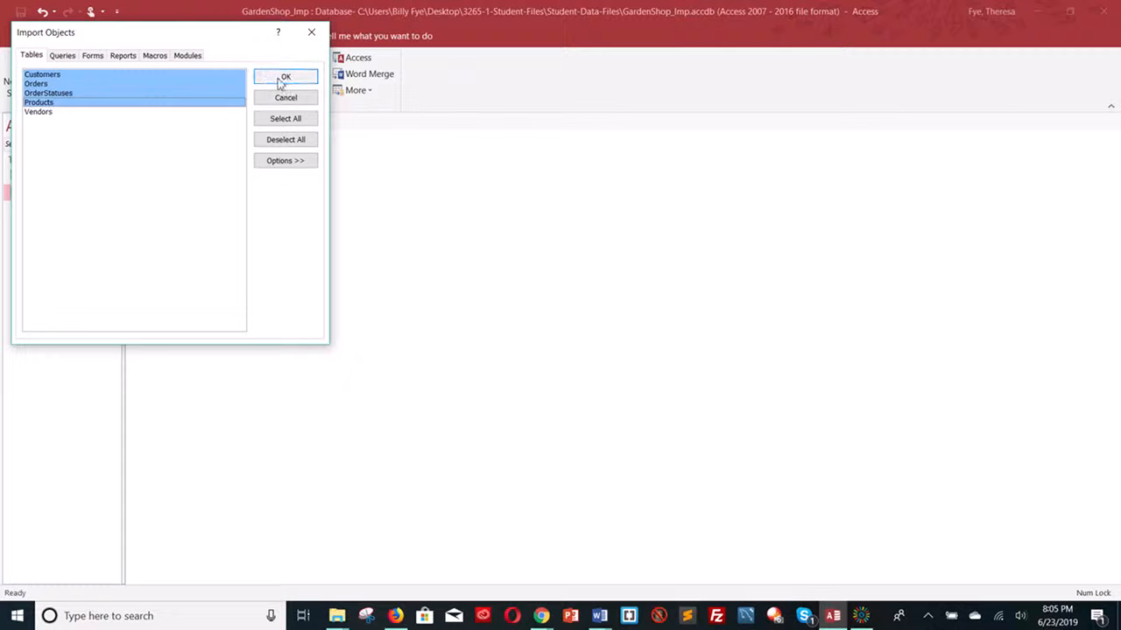
left_click(300, 163)
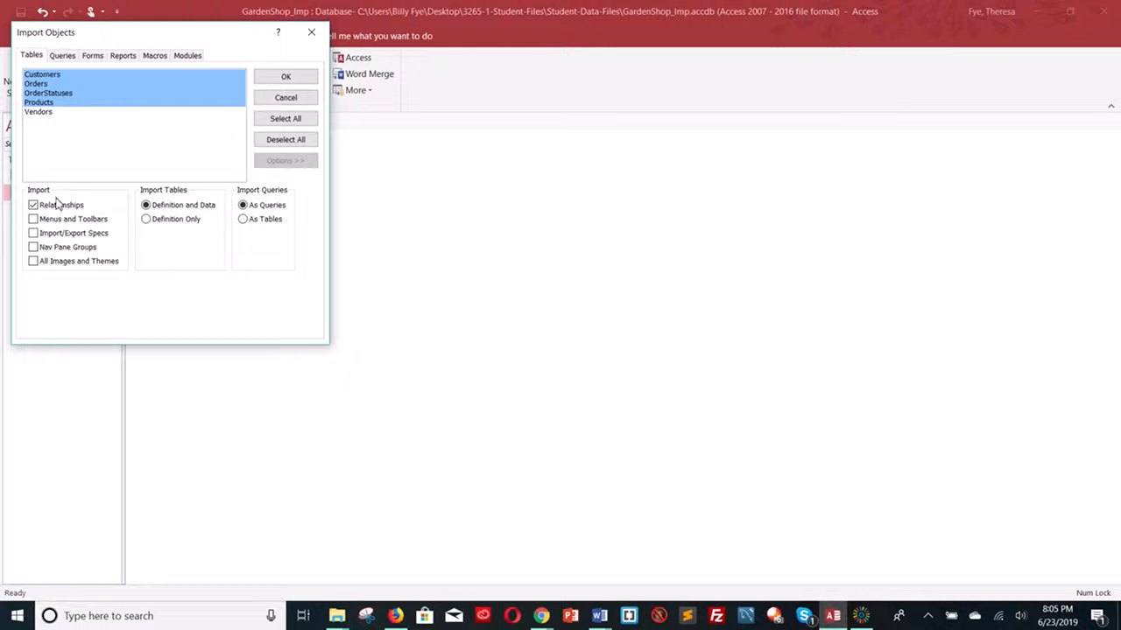
left_click(34, 206)
left_click(288, 77)
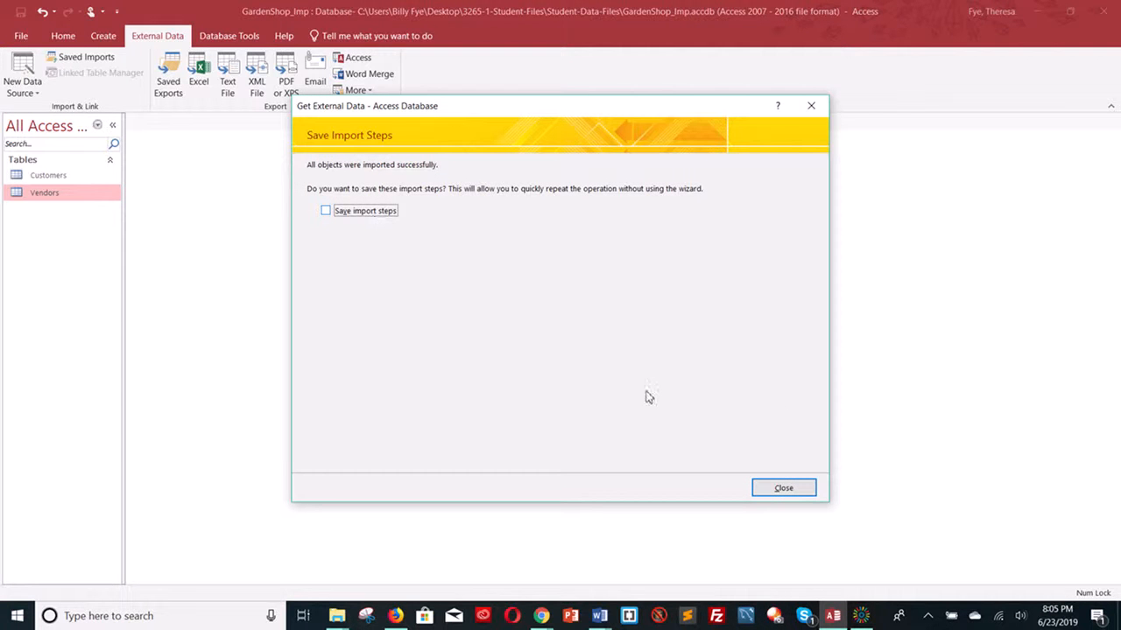
left_click(773, 490)
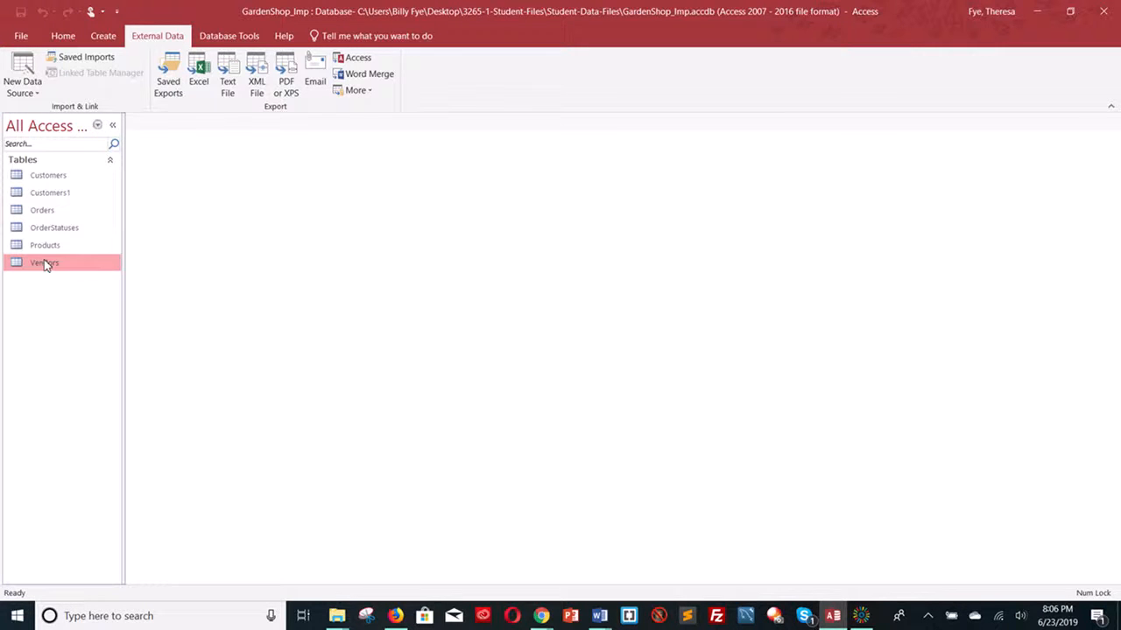
Open the imported Customers1 table to review its records.
left_click(61, 196)
right_click(61, 196)
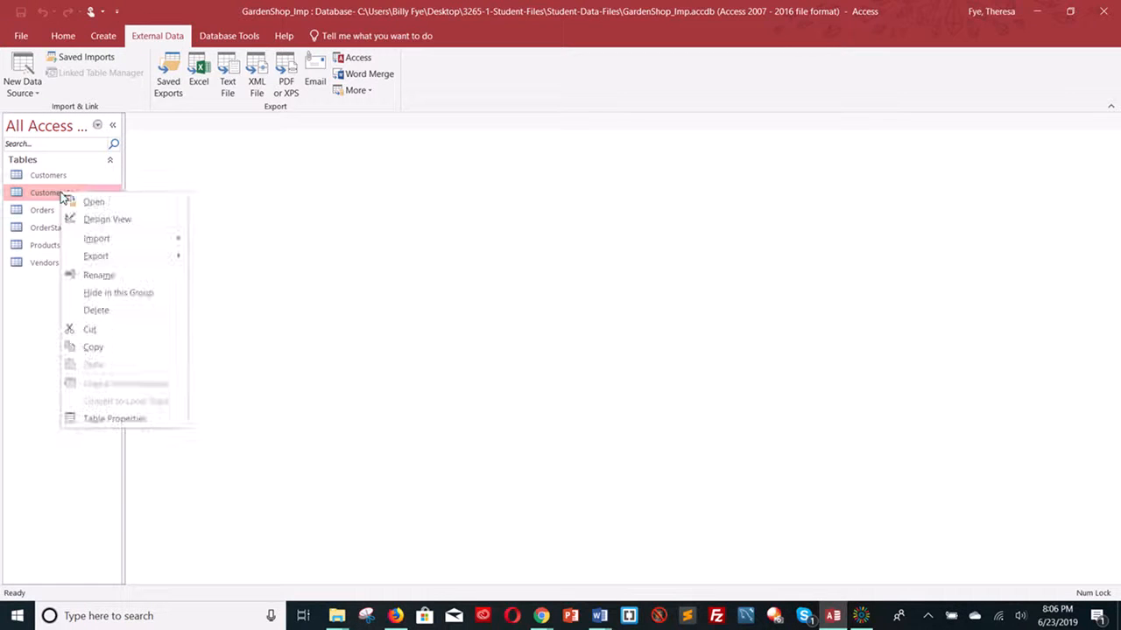
left_click(93, 203)
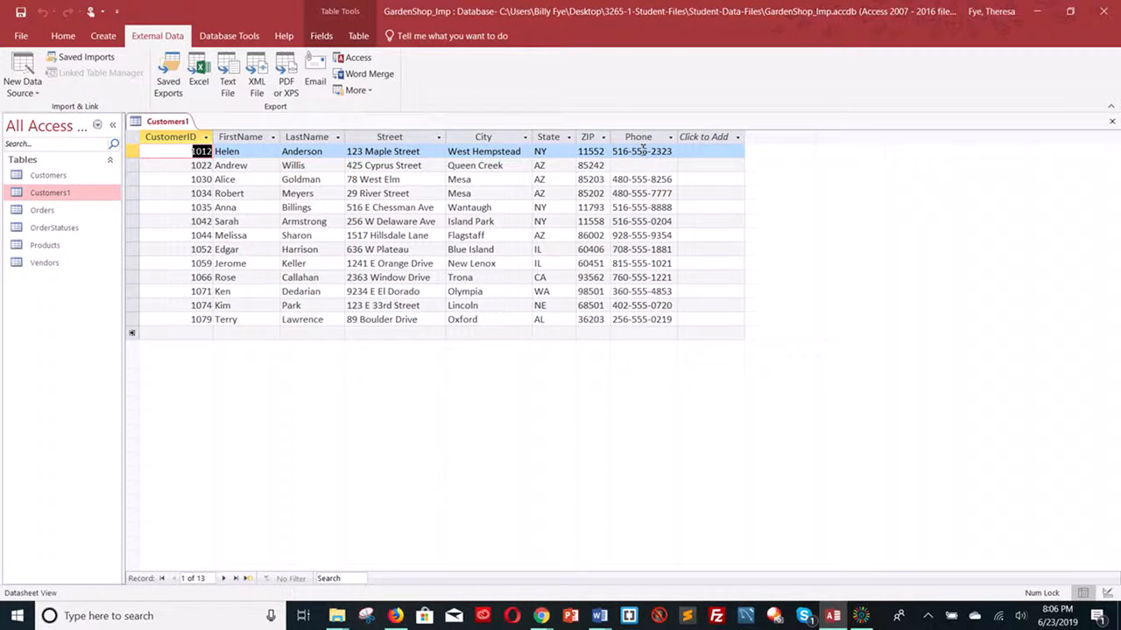
Delete the original Customers table from the database and confirm the deletion.
left_click(62, 180)
right_click(63, 181)
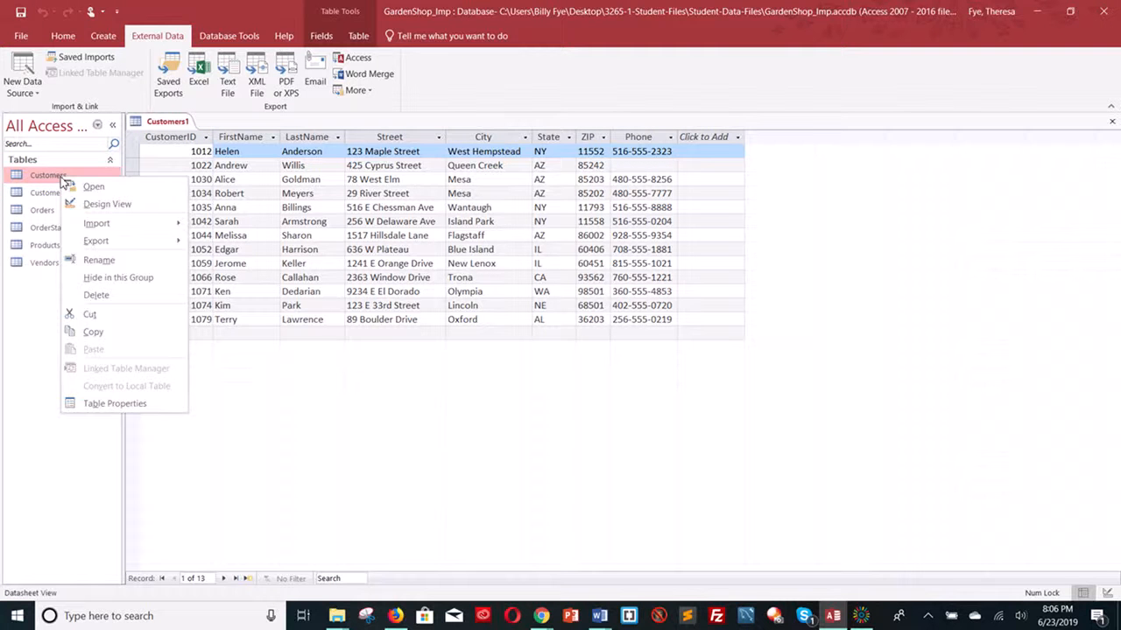
left_click(121, 298)
left_click(505, 354)
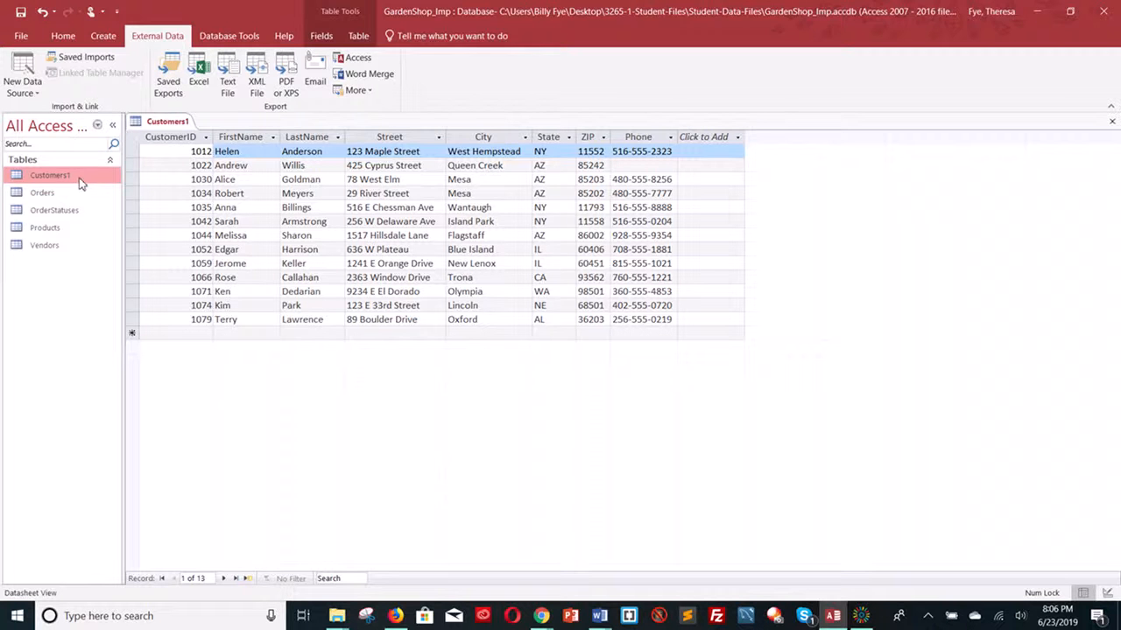
Try to rename the Customers1 table while it is still open.
right_click(79, 182)
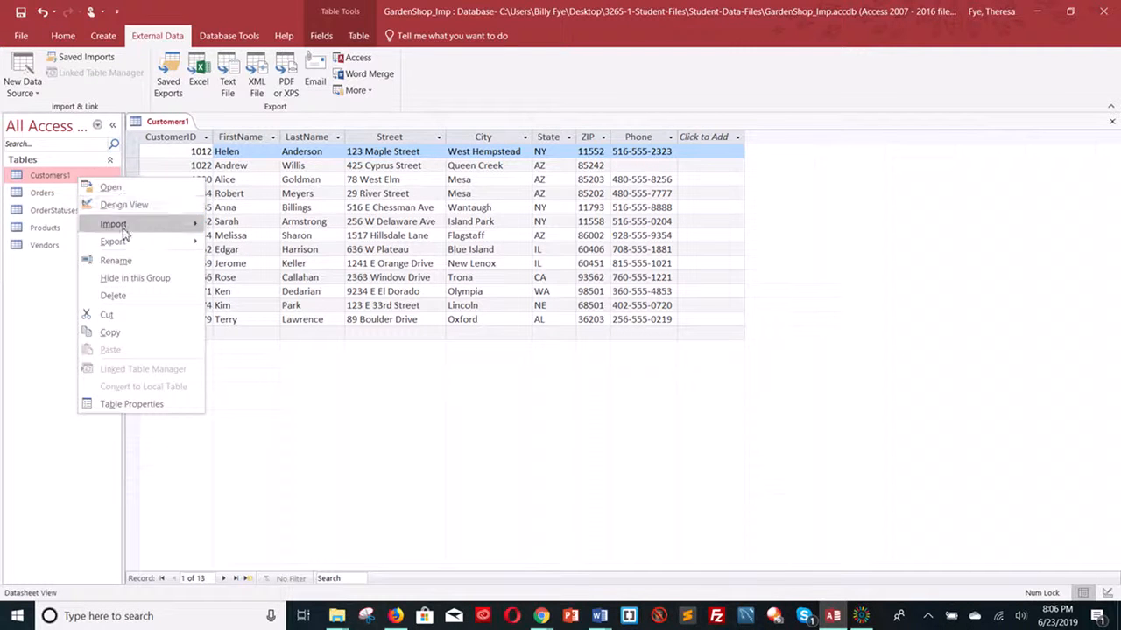
left_click(127, 262)
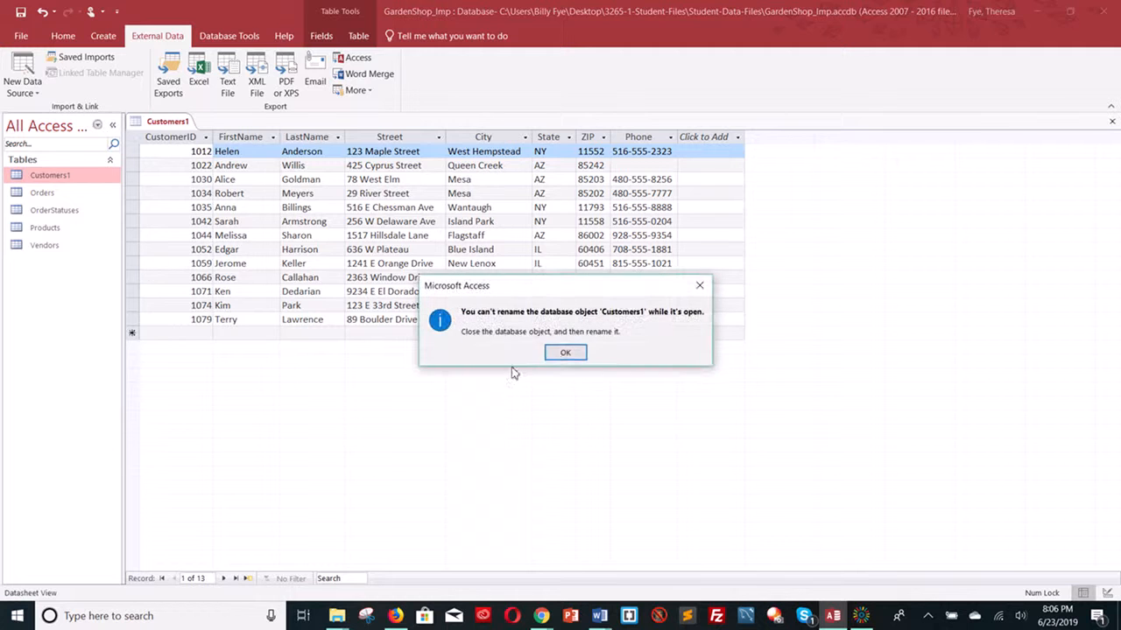
left_click(566, 353)
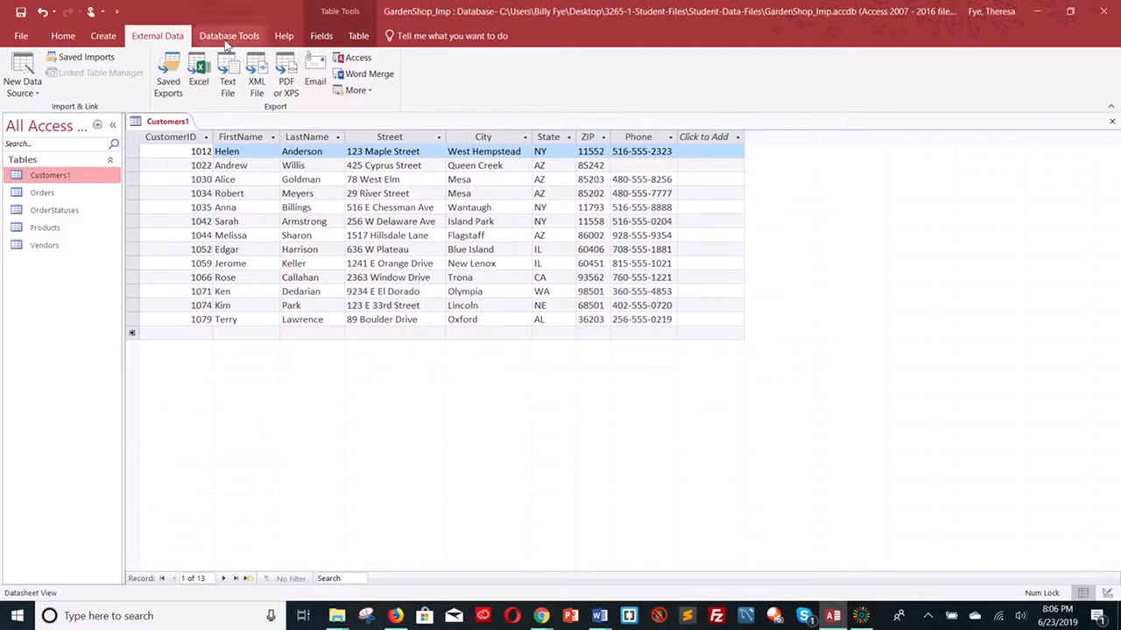
Close the Customers1 table and rename it as Customers.
left_click(1112, 121)
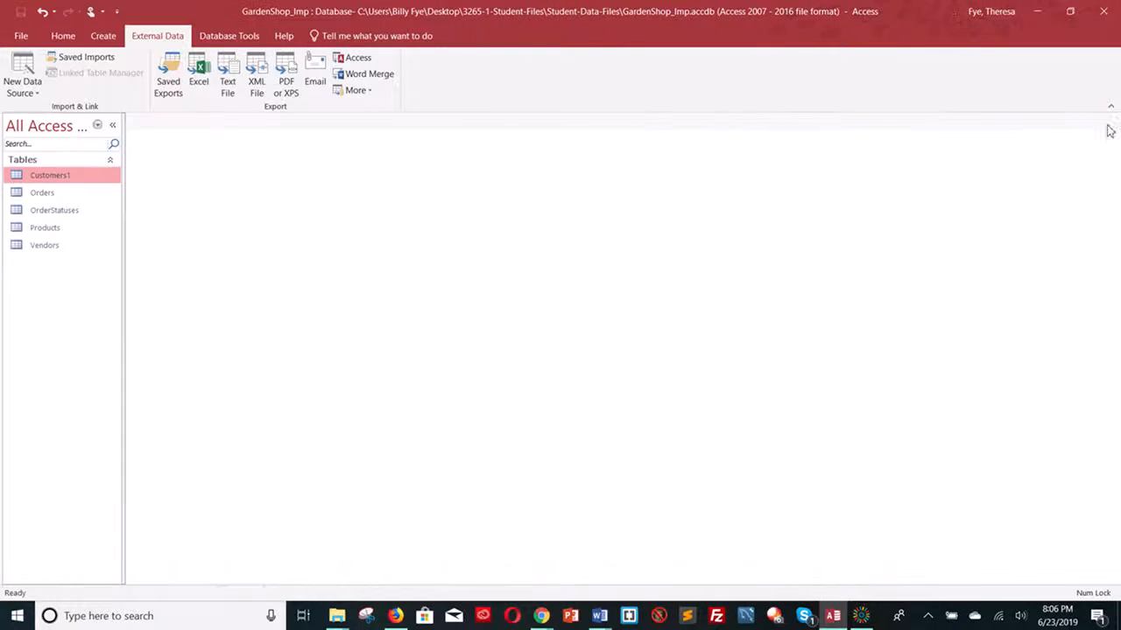
right_click(60, 179)
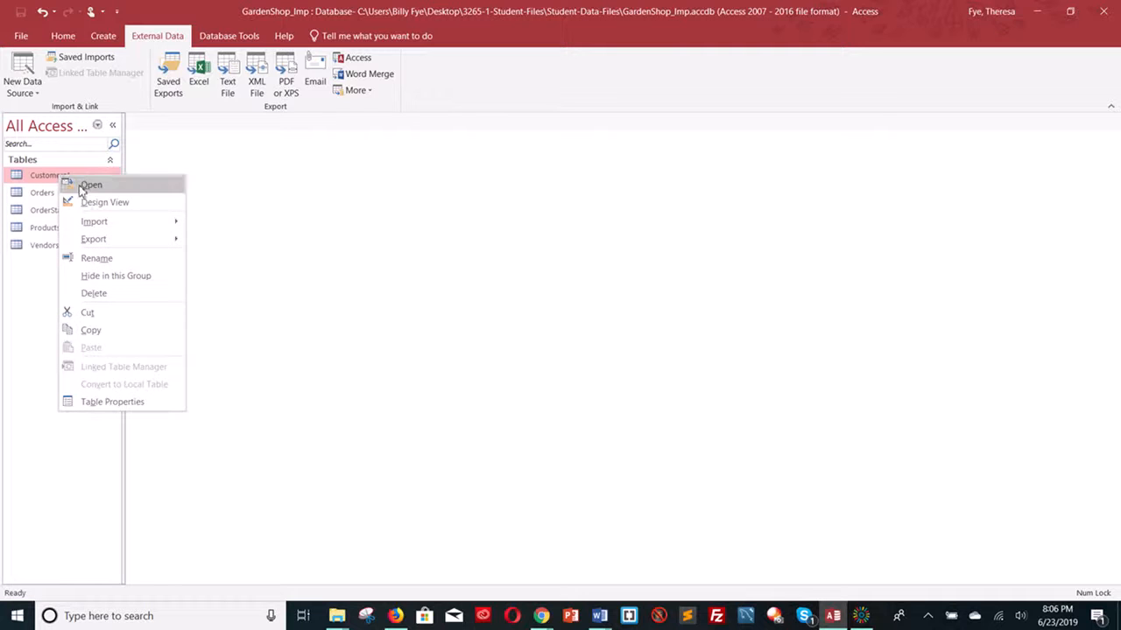
left_click(96, 258)
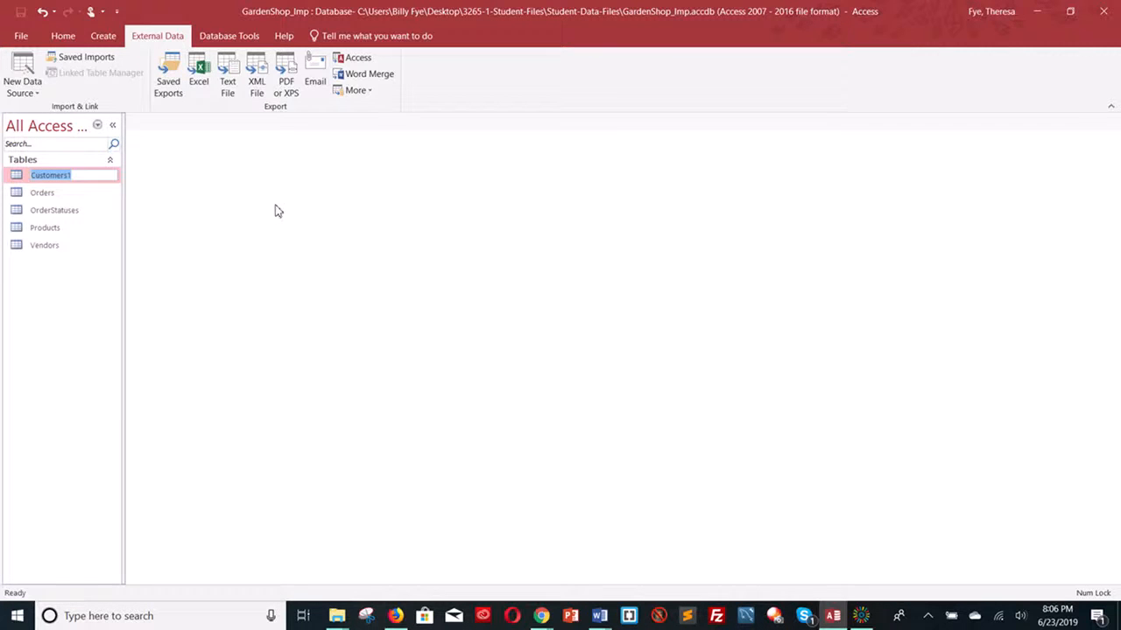
left_click(79, 172)
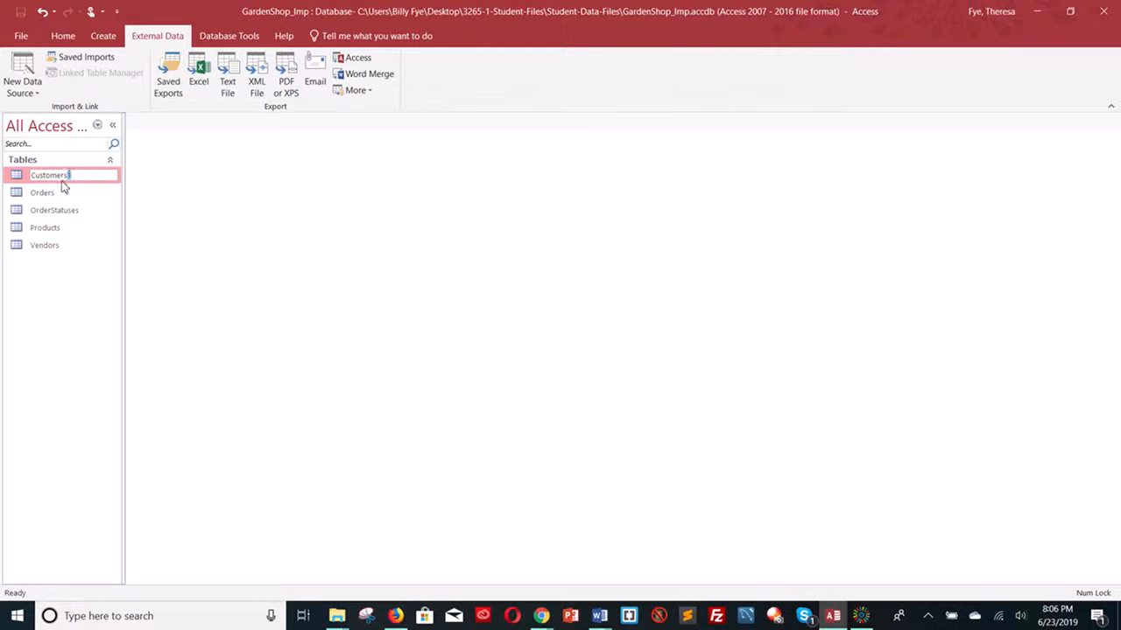
key("BackSpace")
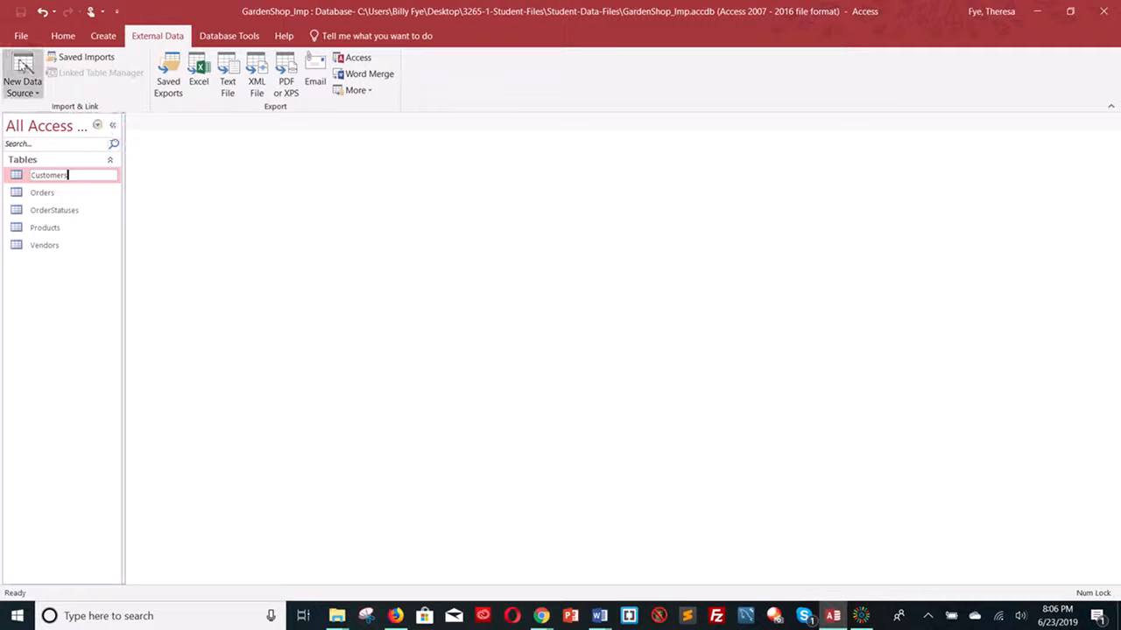
Start another import from an Access database, using AAAGardenTables-data as the source and importing its objects into the current database.
left_click(24, 70)
mouse_move(67, 118)
mouse_move(86, 151)
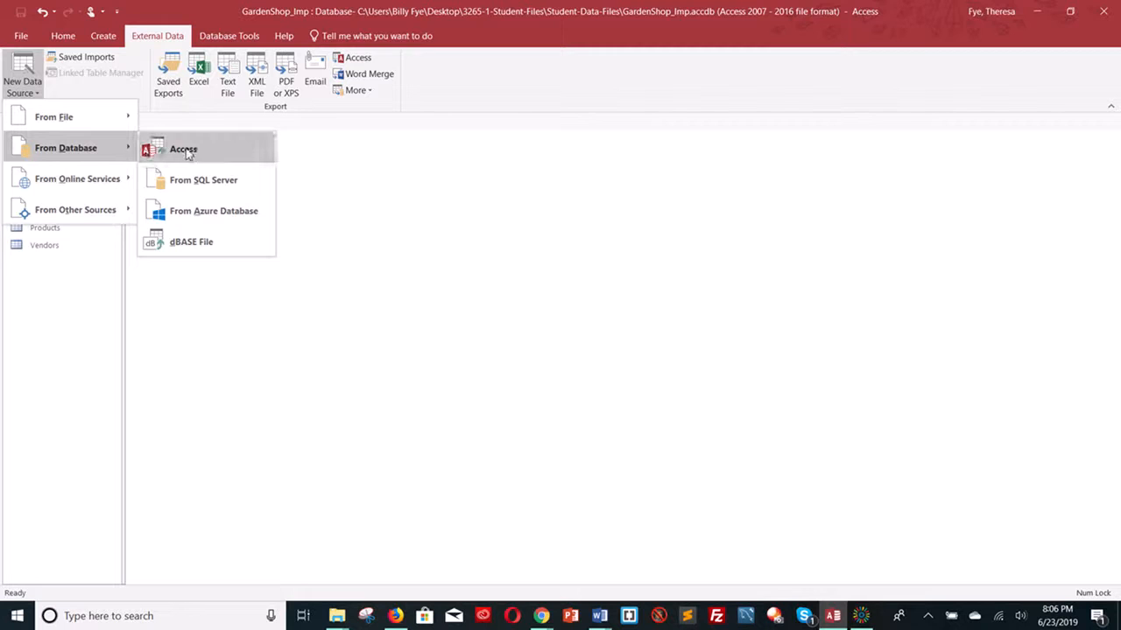
left_click(187, 153)
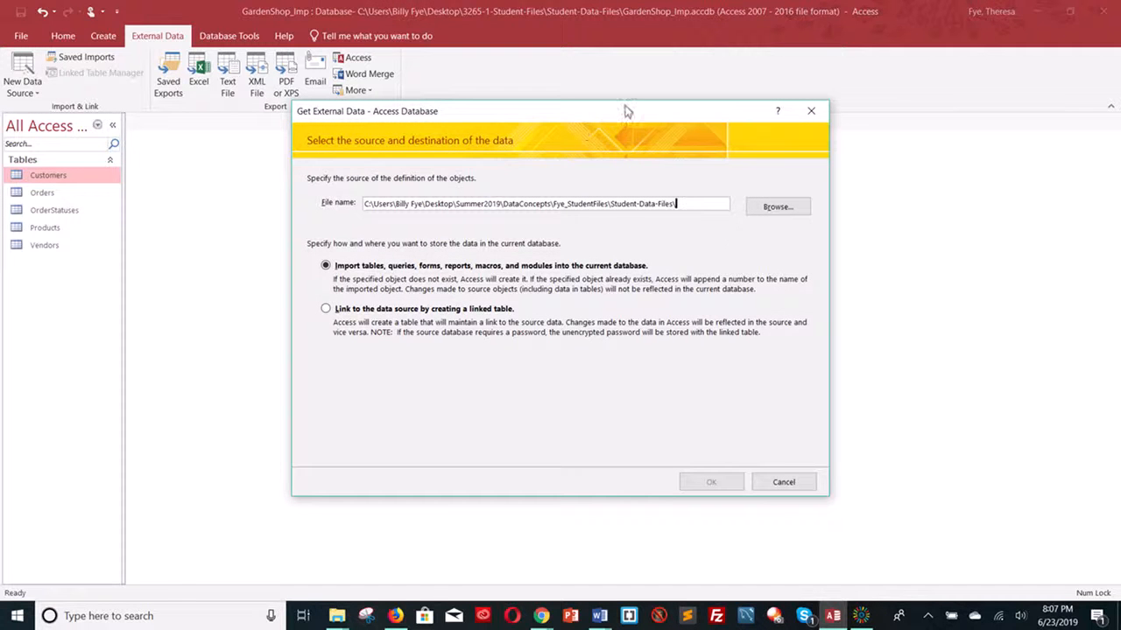
left_click(768, 213)
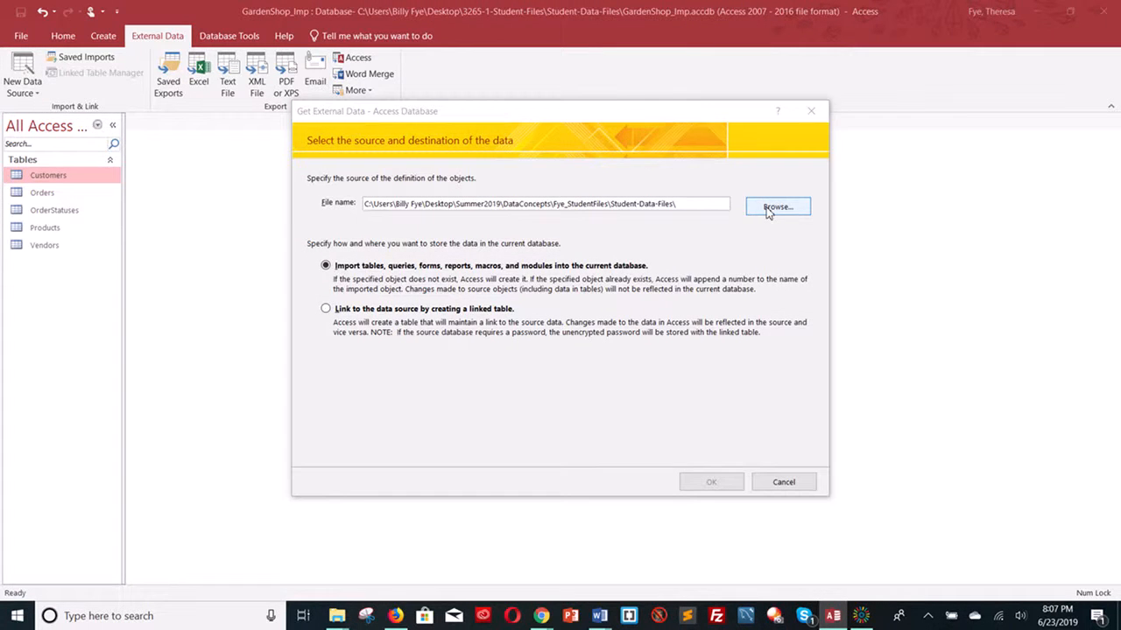
left_click(637, 223)
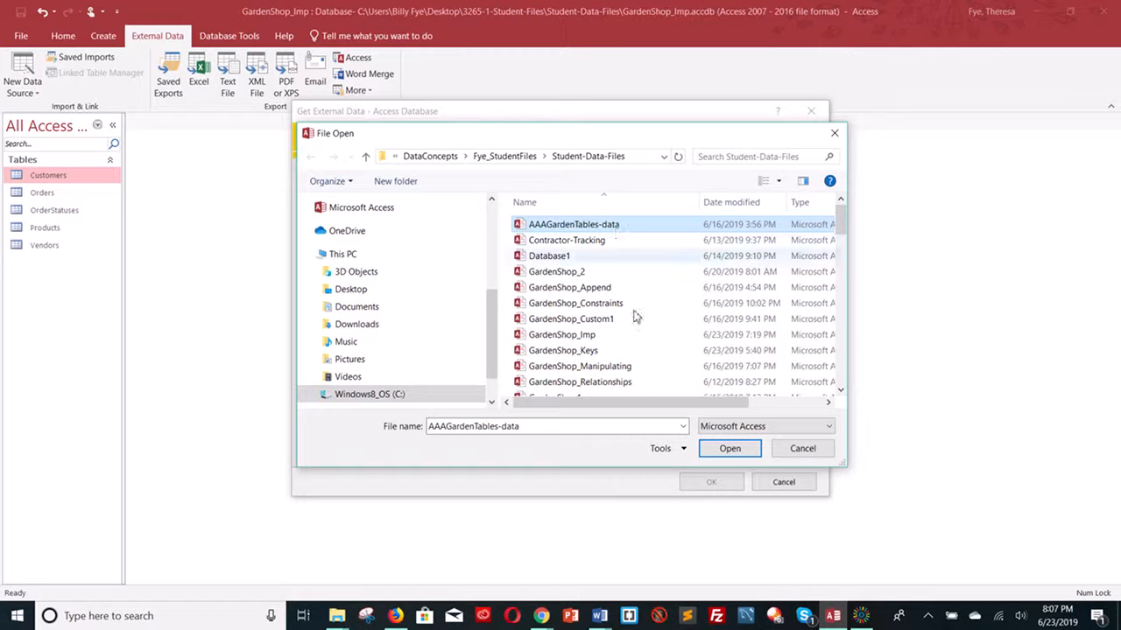
left_click(743, 450)
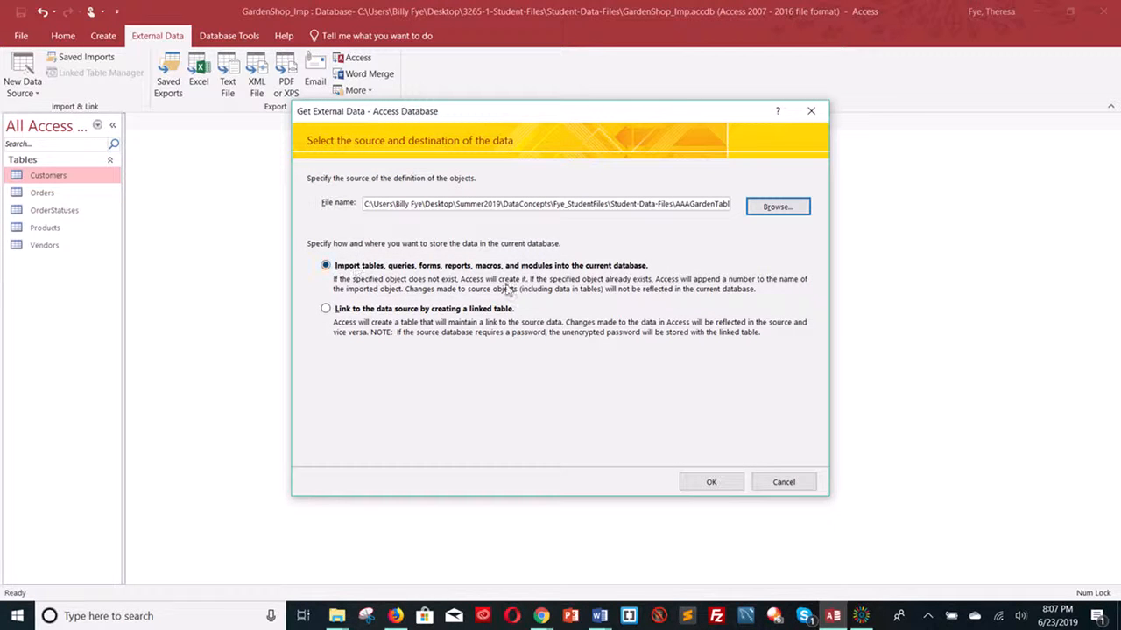
left_click(711, 484)
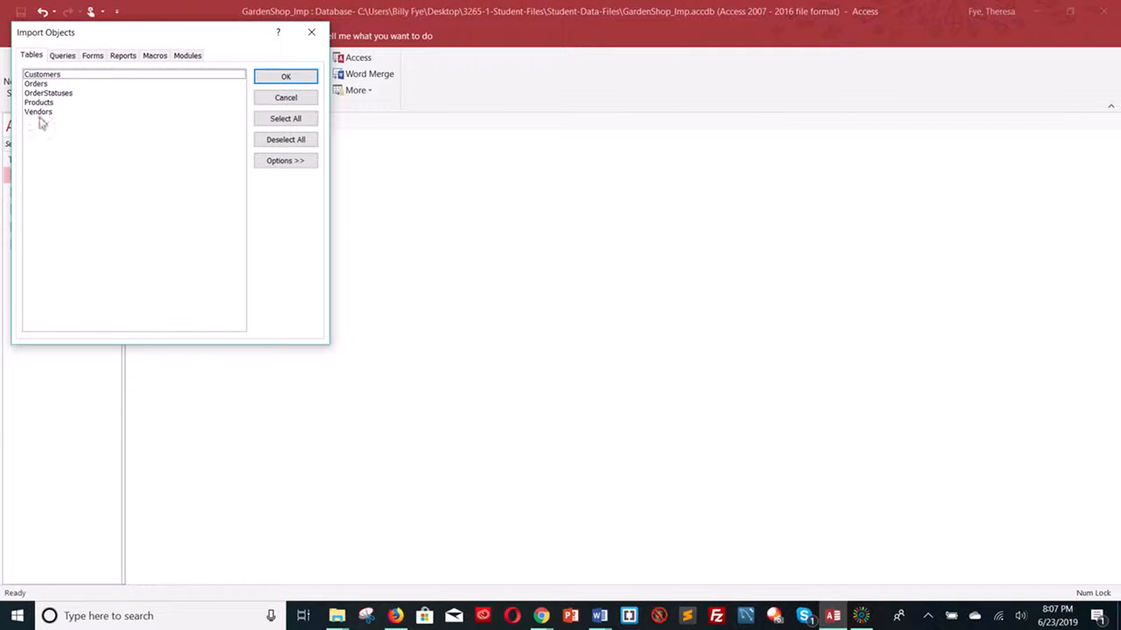
Import the Vendors table without its relationships and finish without saving the import steps.
left_click(40, 113)
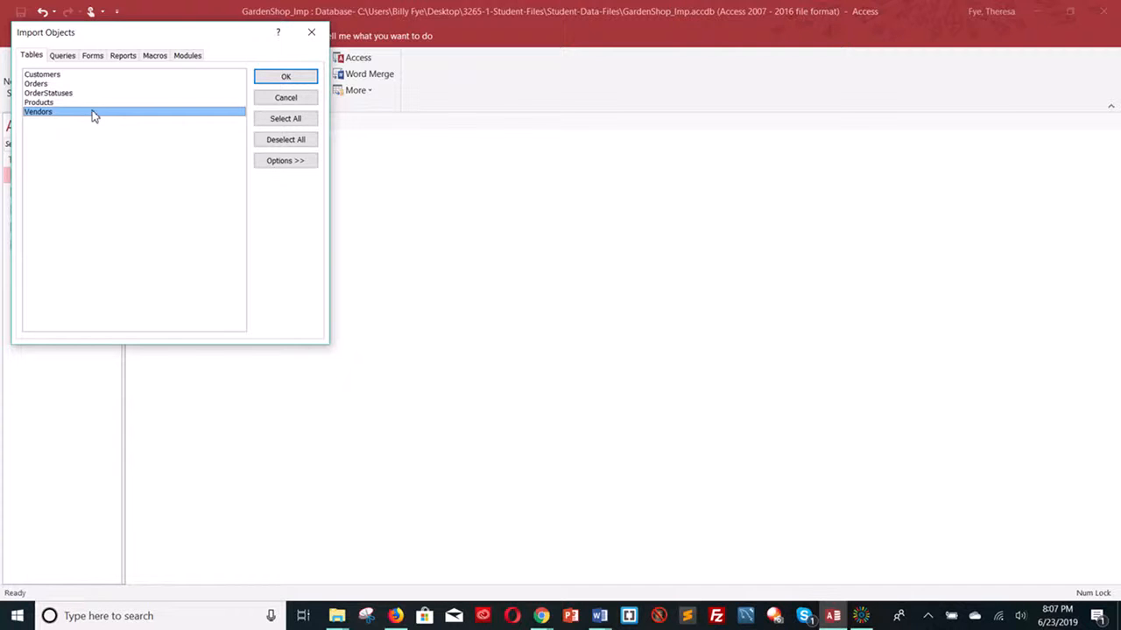
left_click(297, 160)
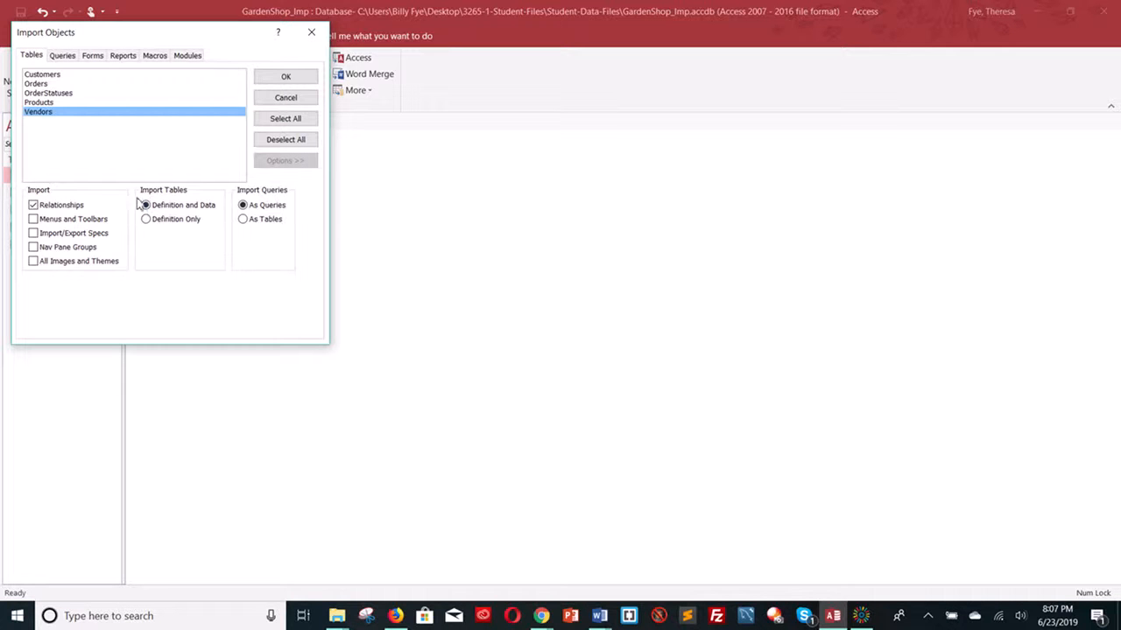
left_click(34, 206)
left_click(300, 76)
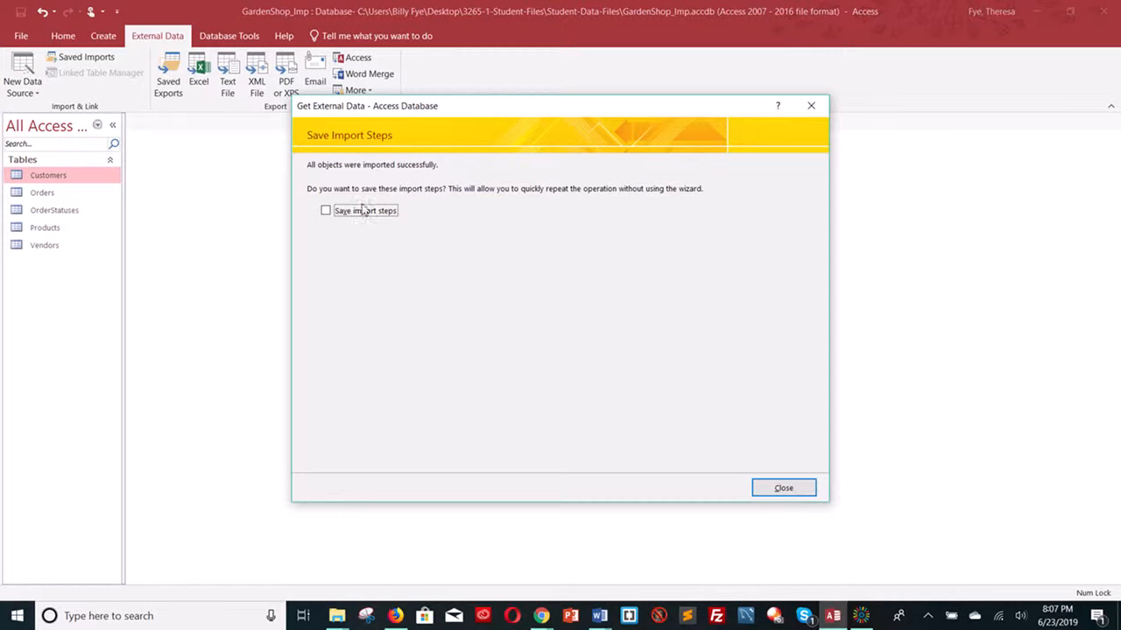
left_click(793, 487)
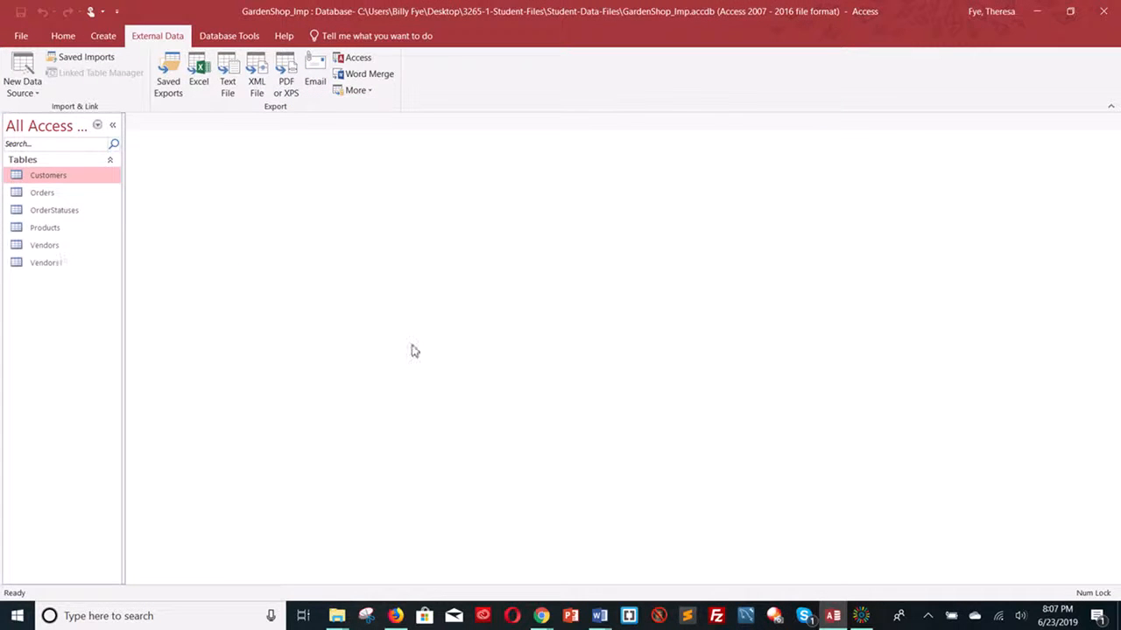
Open the imported Vendors1 table to review its fields and records.
left_click(52, 268)
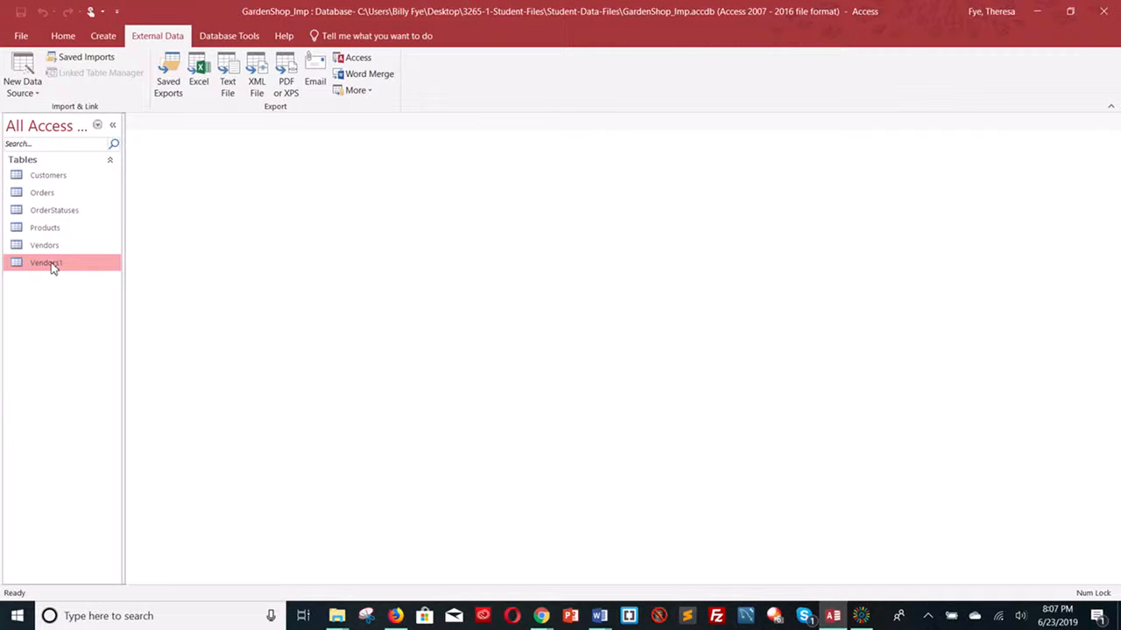
right_click(52, 268)
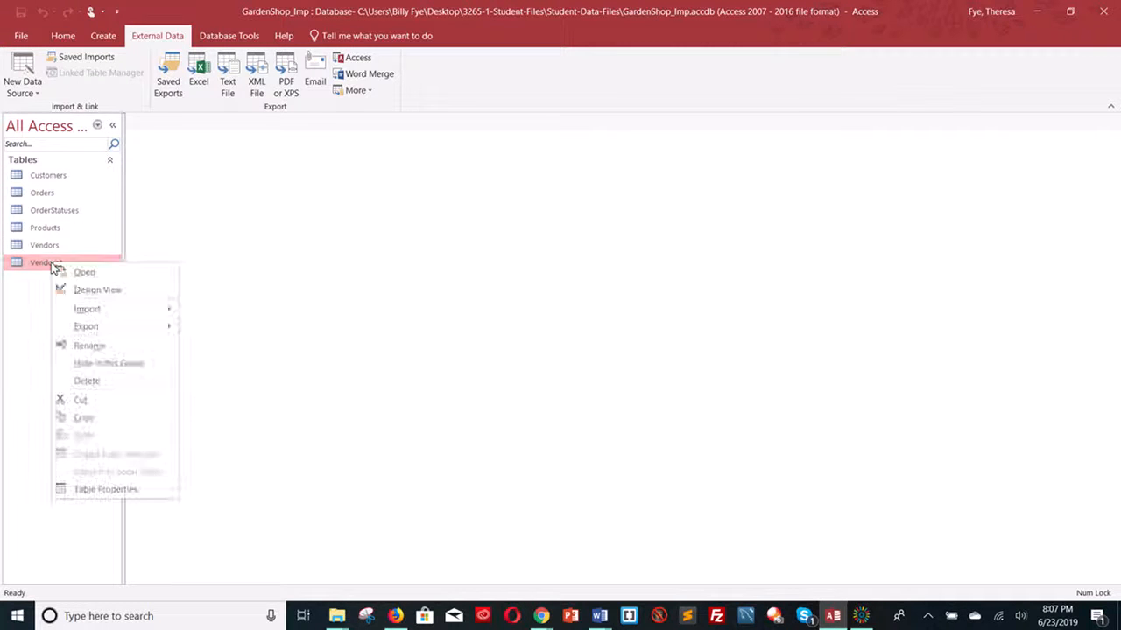
left_click(118, 274)
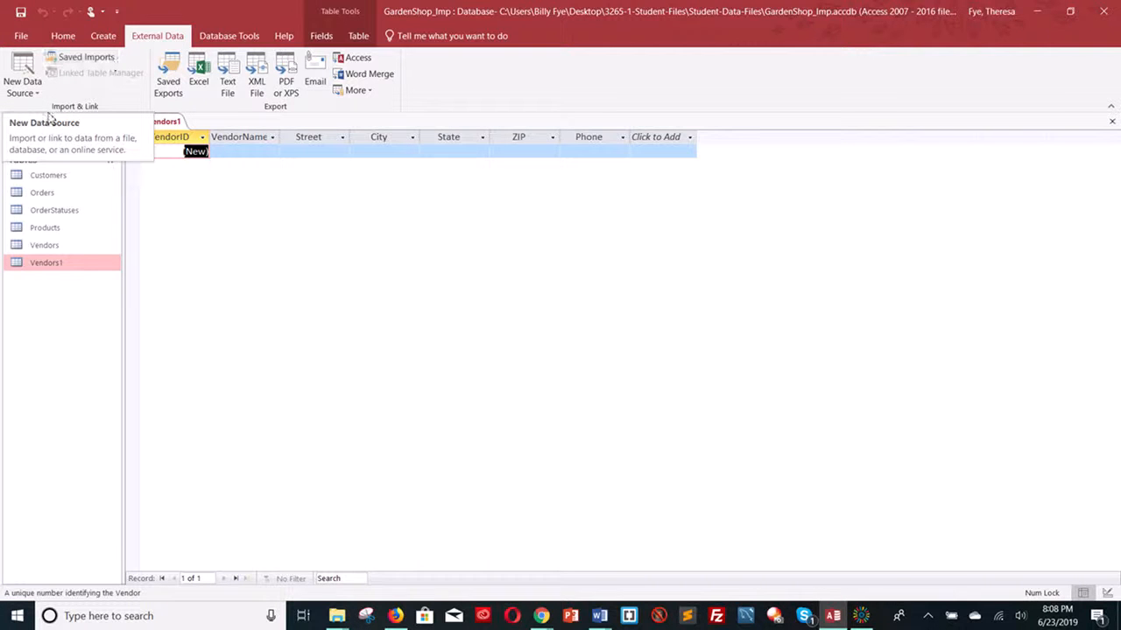
Start an Excel import into a new table, using AAAORDERITEMS from the Student-Data-Files folder under Summer2019 > DataConcepts on the Desktop.
left_click(22, 72)
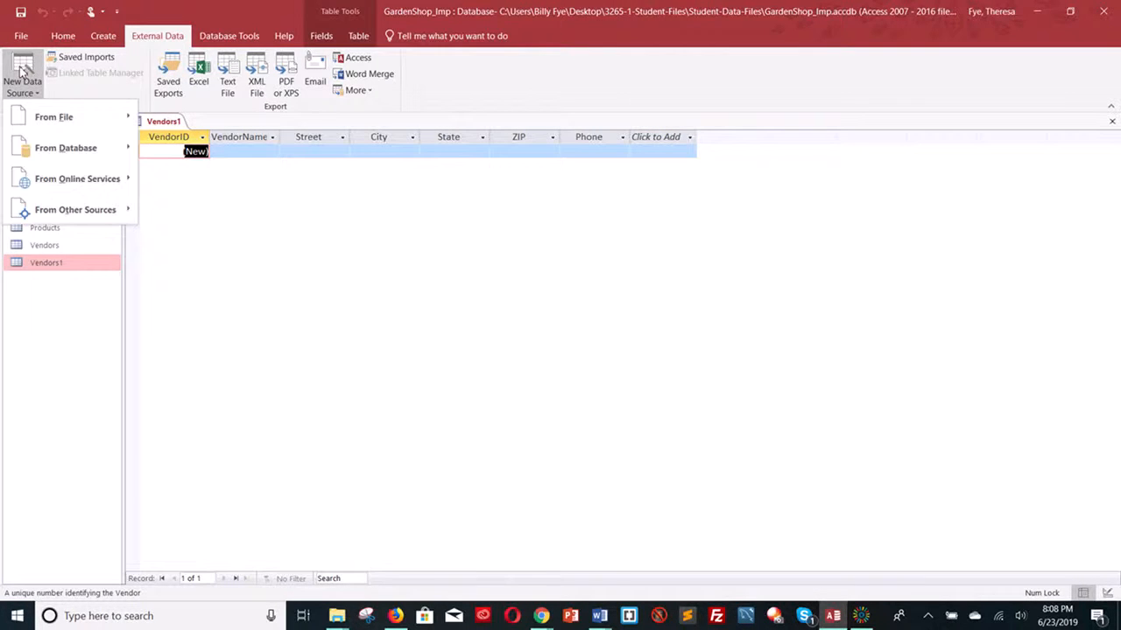
mouse_move(50, 125)
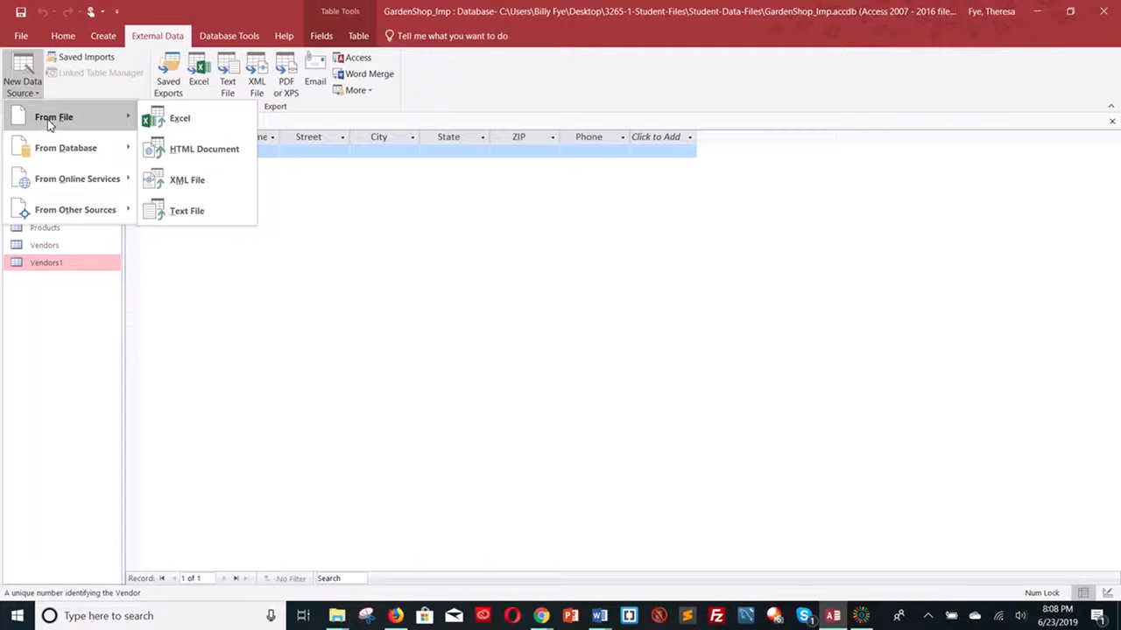
left_click(184, 119)
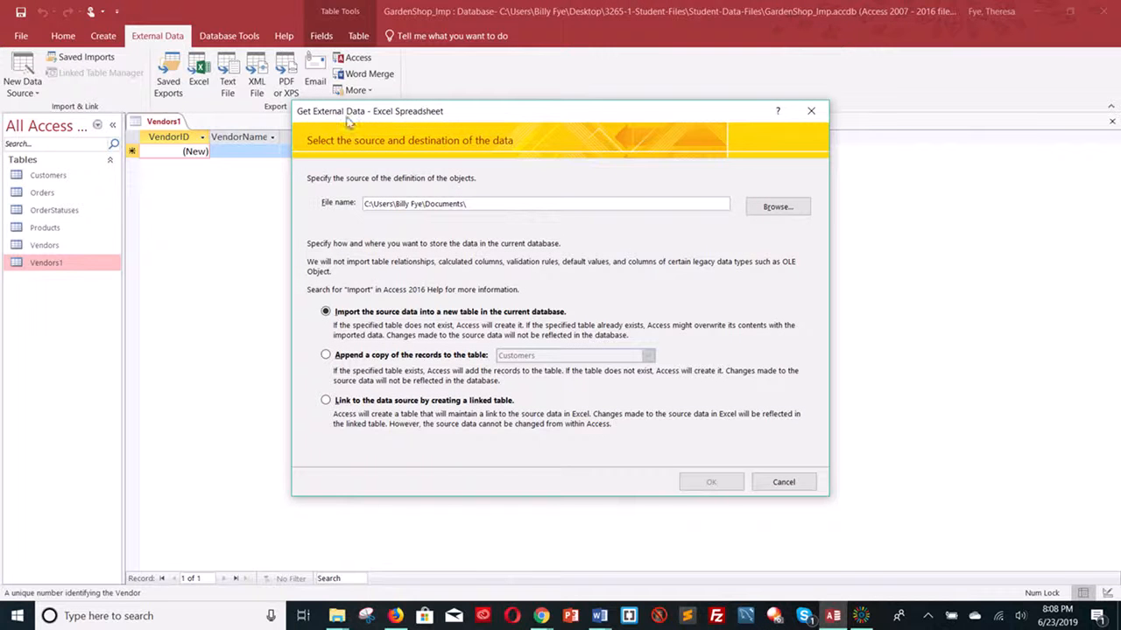
left_click(793, 209)
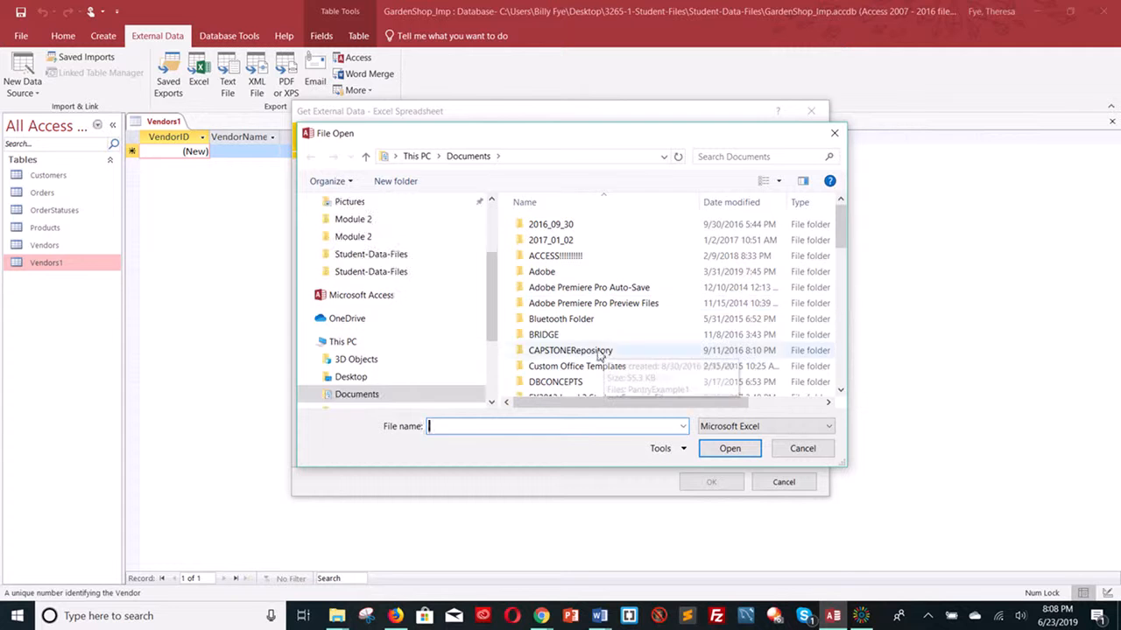
left_click(384, 378)
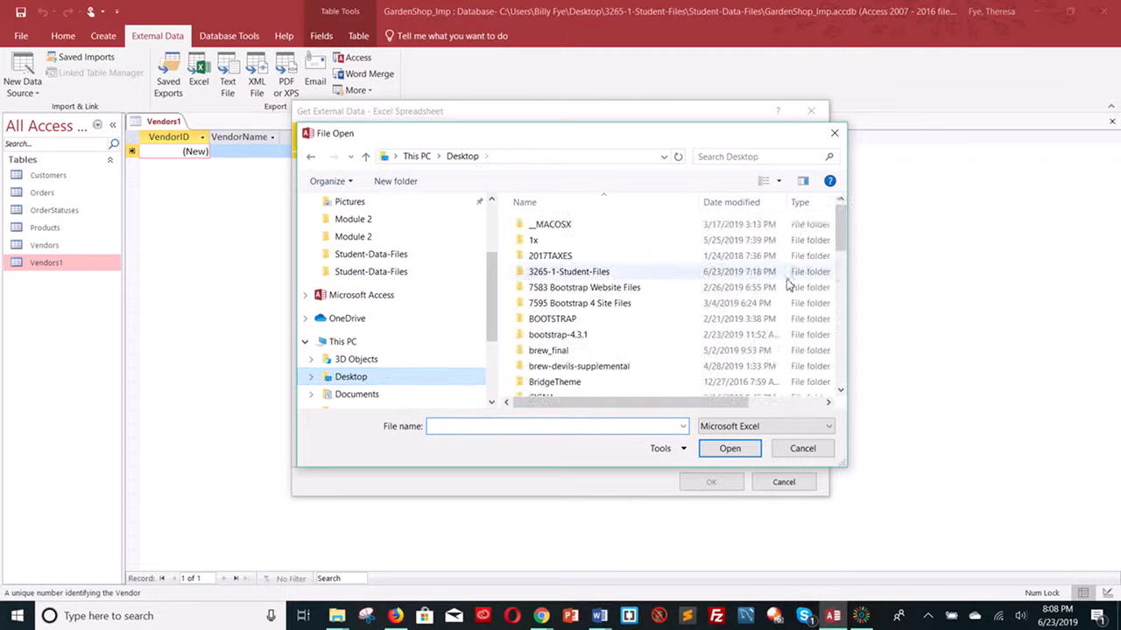
left_click_drag(840, 232, 837, 346)
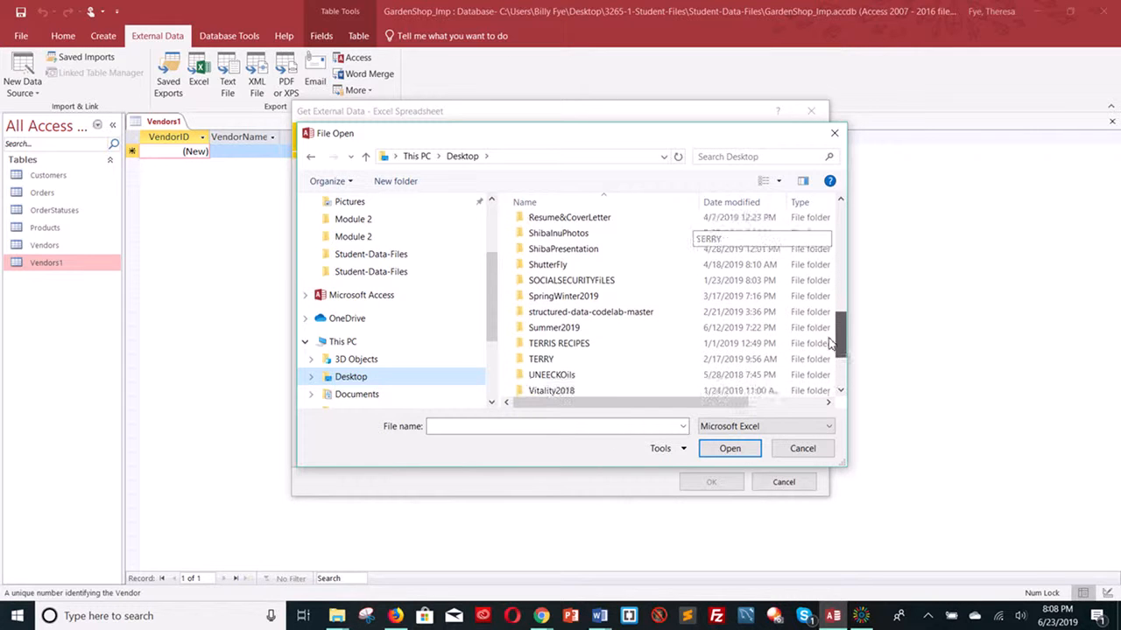
double_click(616, 327)
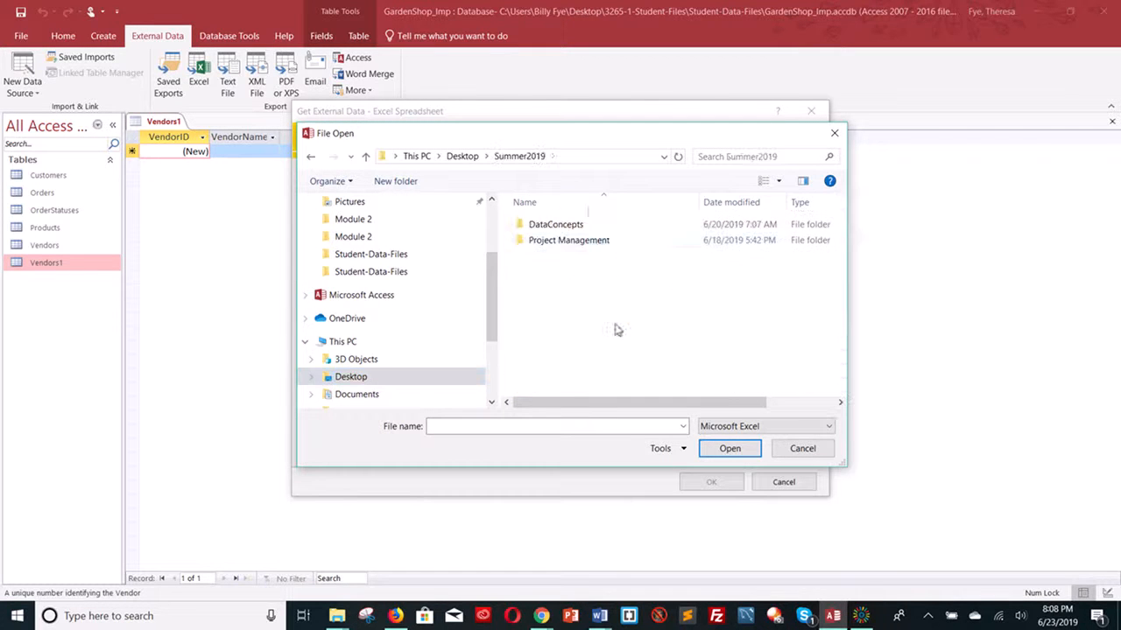
double_click(604, 226)
double_click(605, 227)
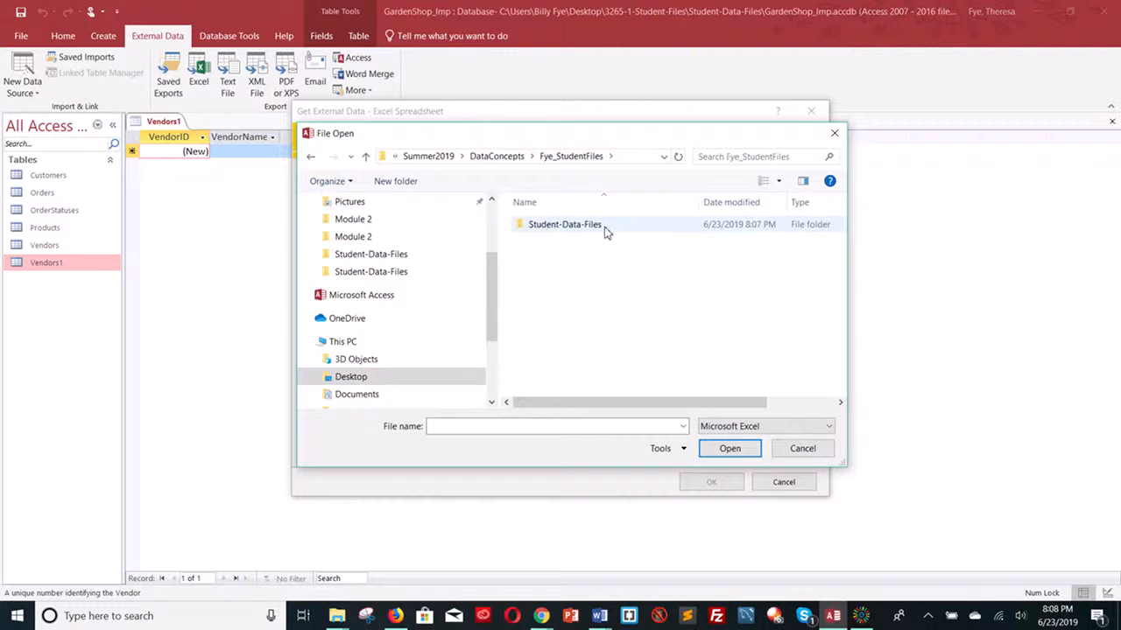
double_click(608, 224)
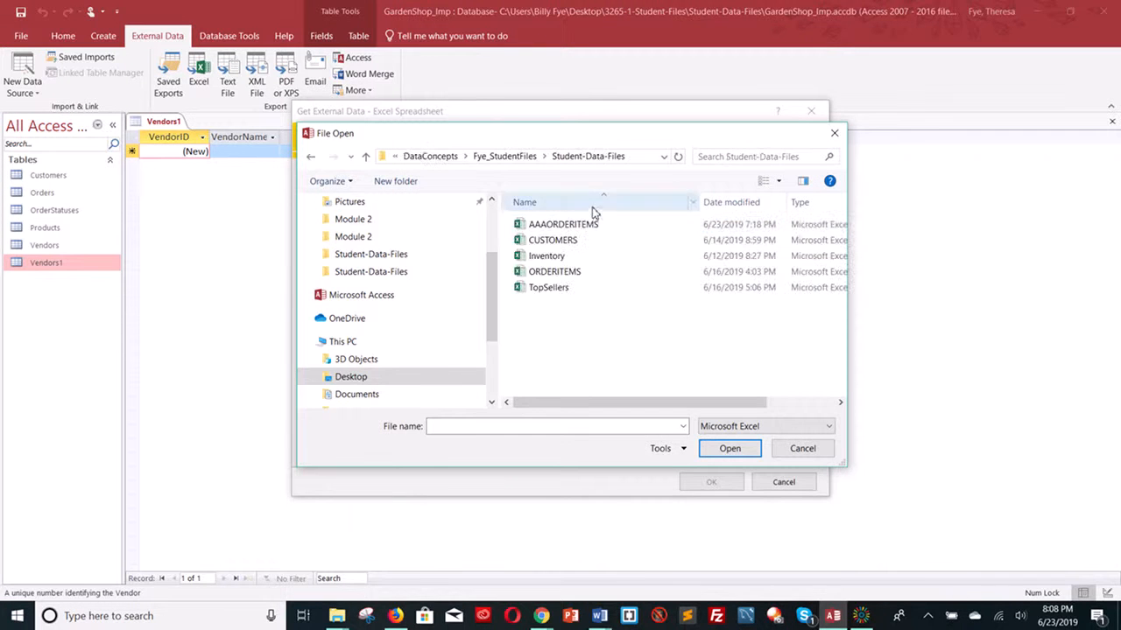
left_click(567, 228)
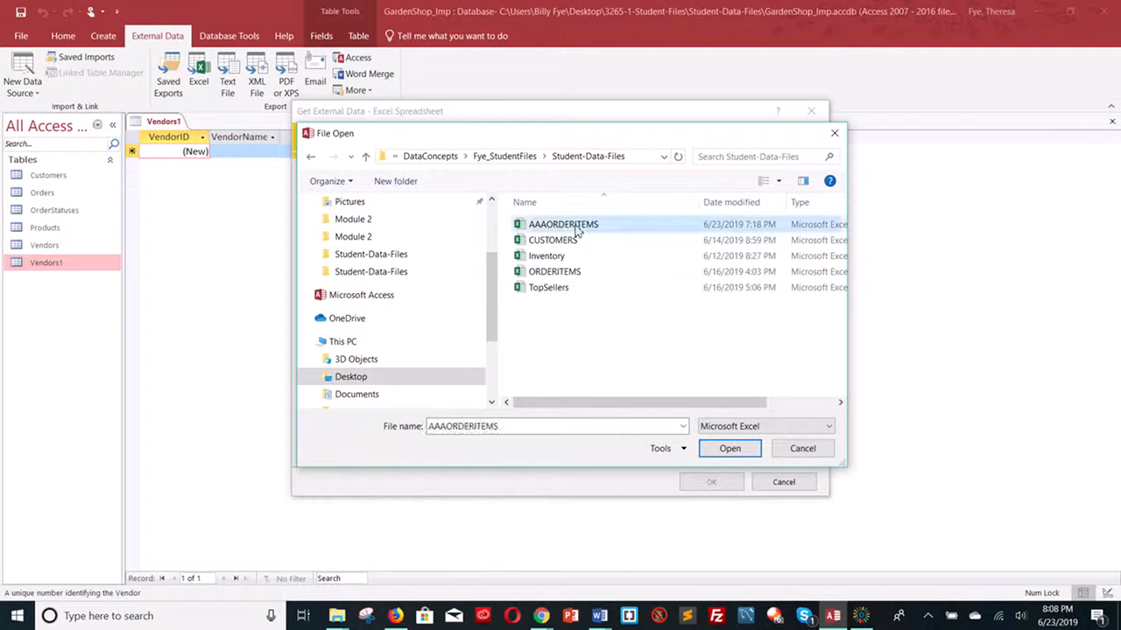
left_click(734, 450)
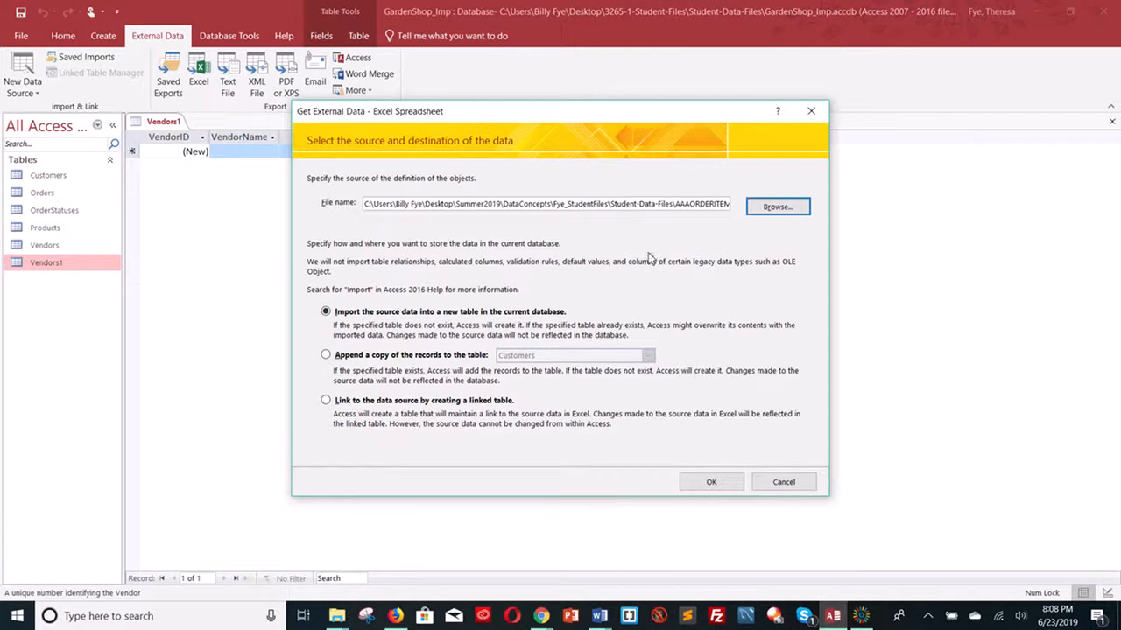
left_click(728, 485)
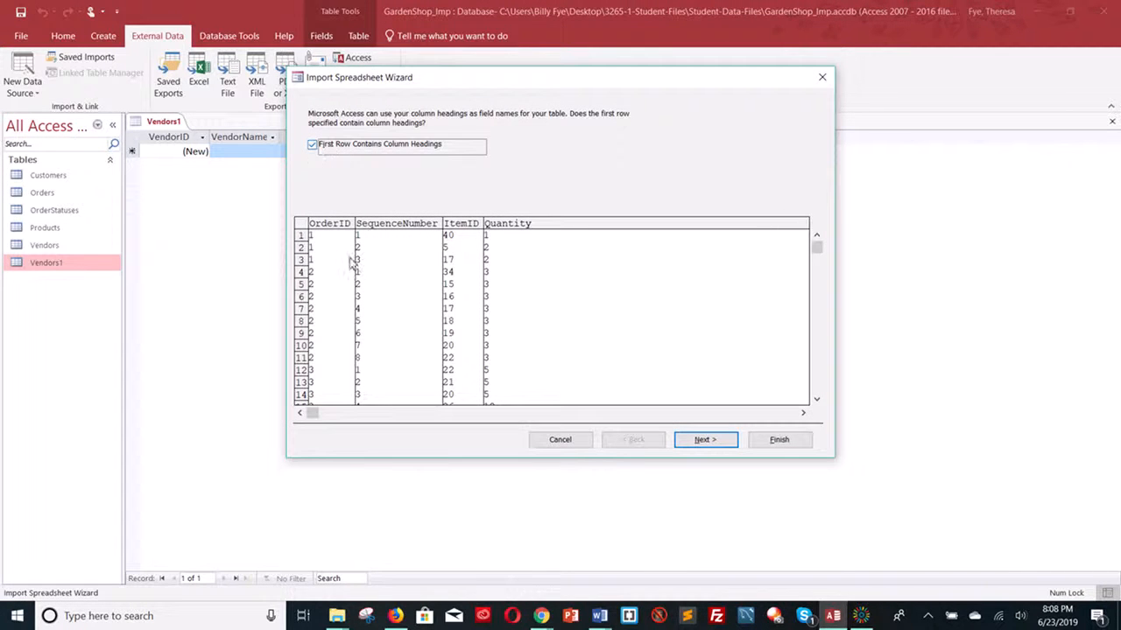
Accept the first row as column headings and set the OrderID field to Long Integer with Indexed set to No.
left_click(705, 440)
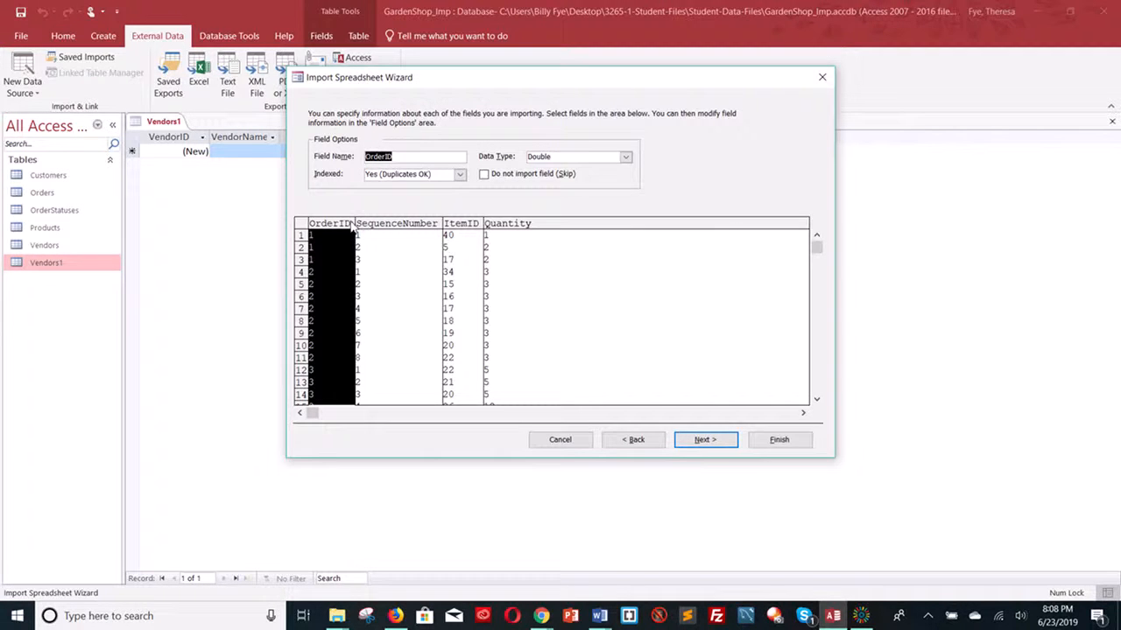
left_click(625, 156)
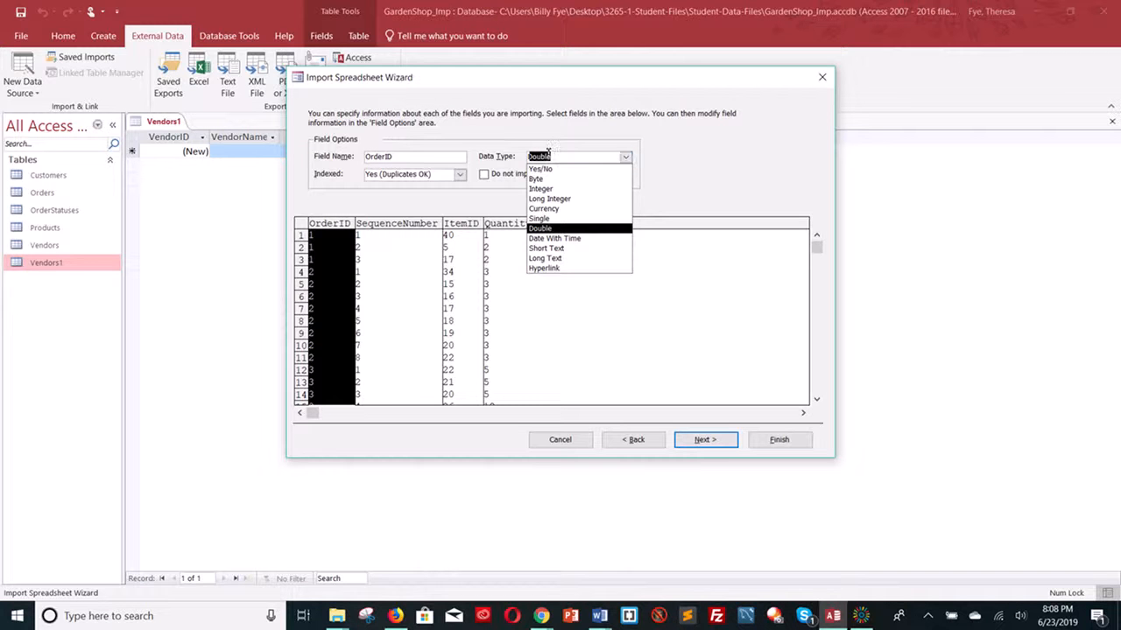
left_click(568, 204)
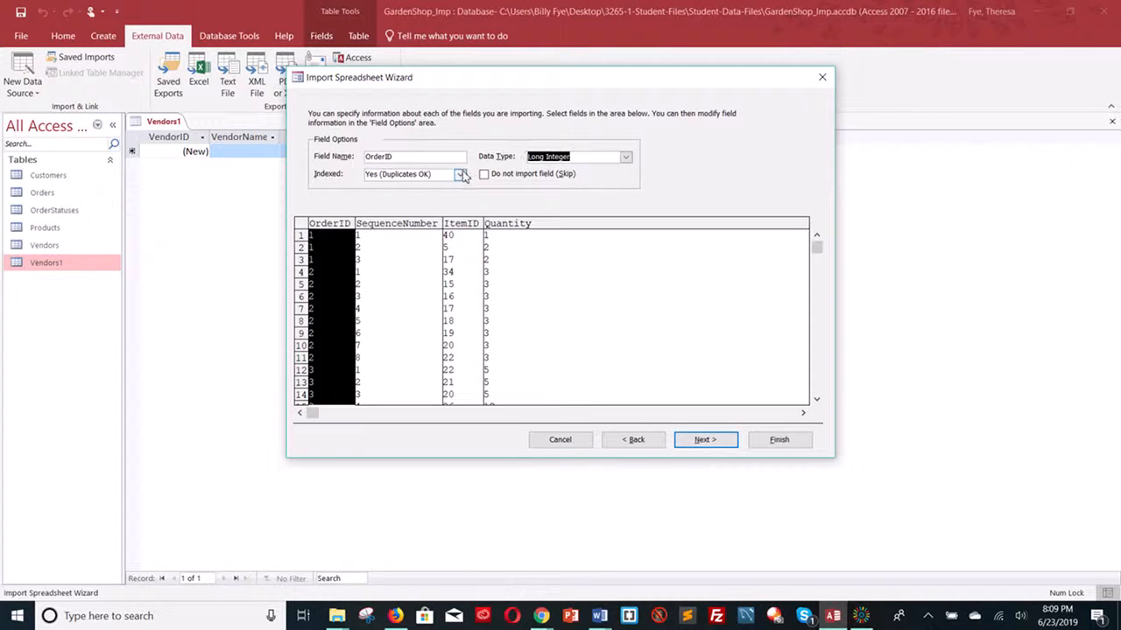
left_click(460, 174)
left_click(440, 187)
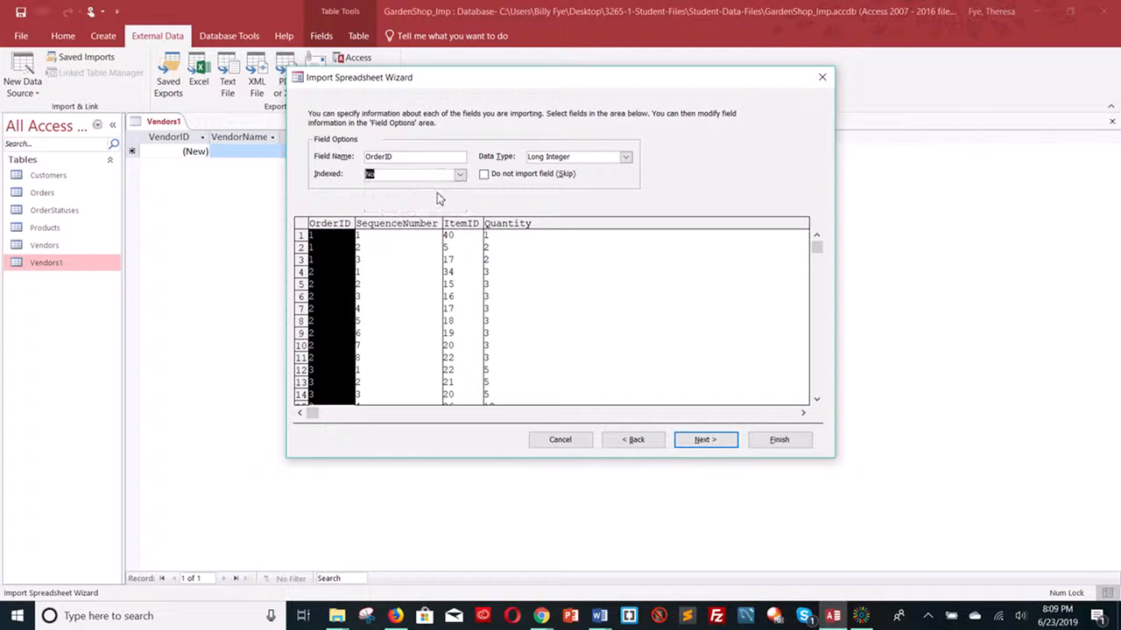
Set the SequenceNumber field's data type to Long Integer and rename the field OrderItems.
left_click(418, 224)
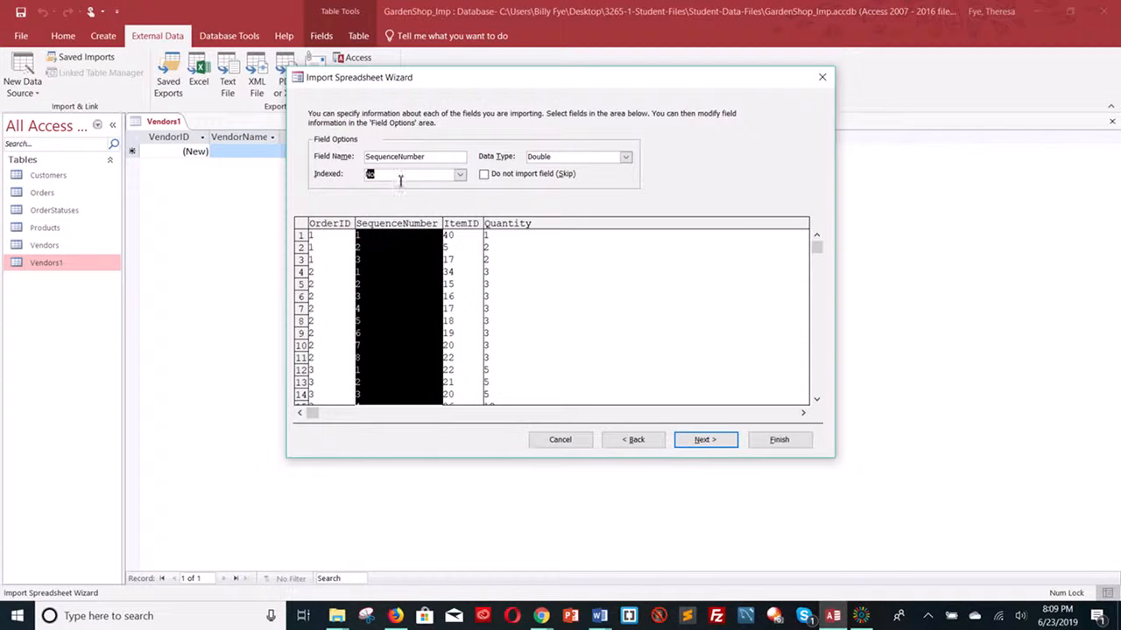
left_click(625, 157)
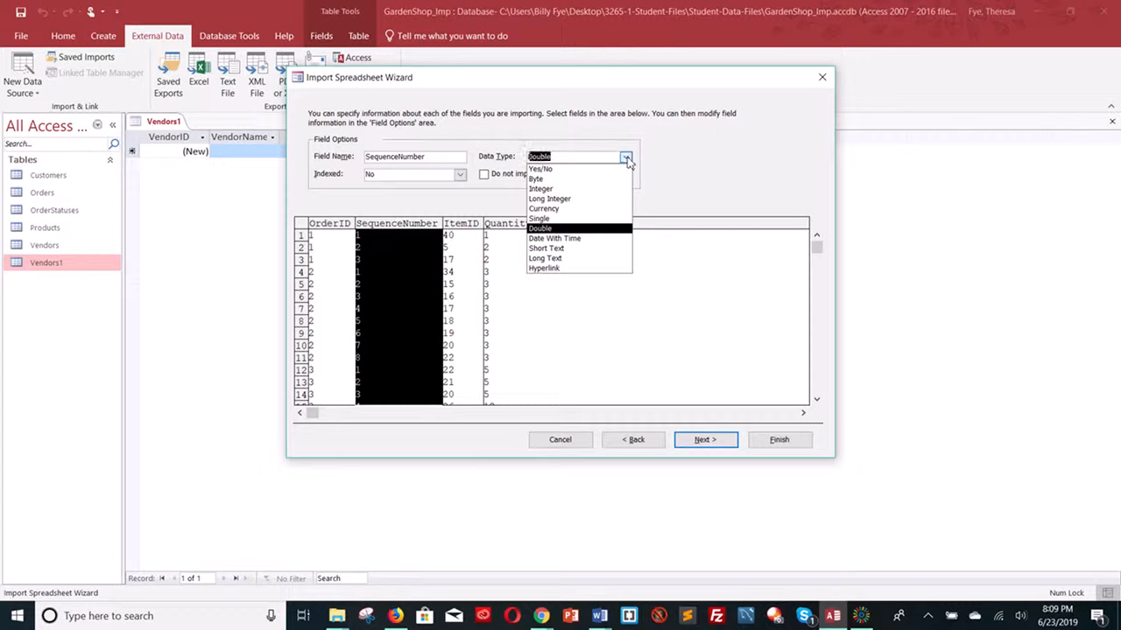
left_click(604, 199)
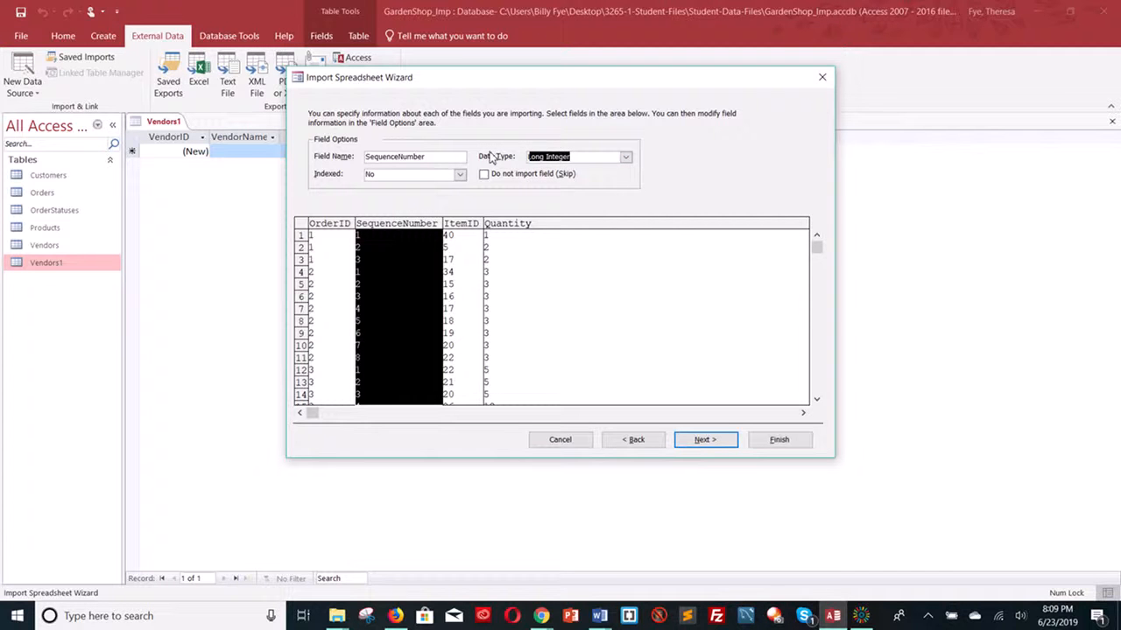
left_click_drag(433, 157, 366, 157)
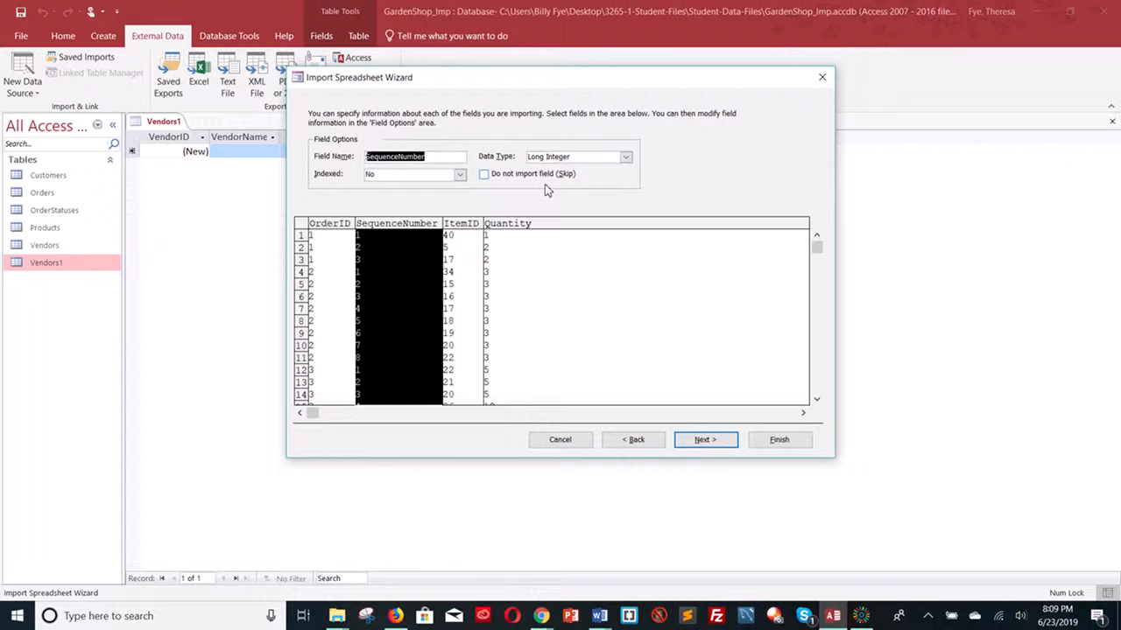
type("Or")
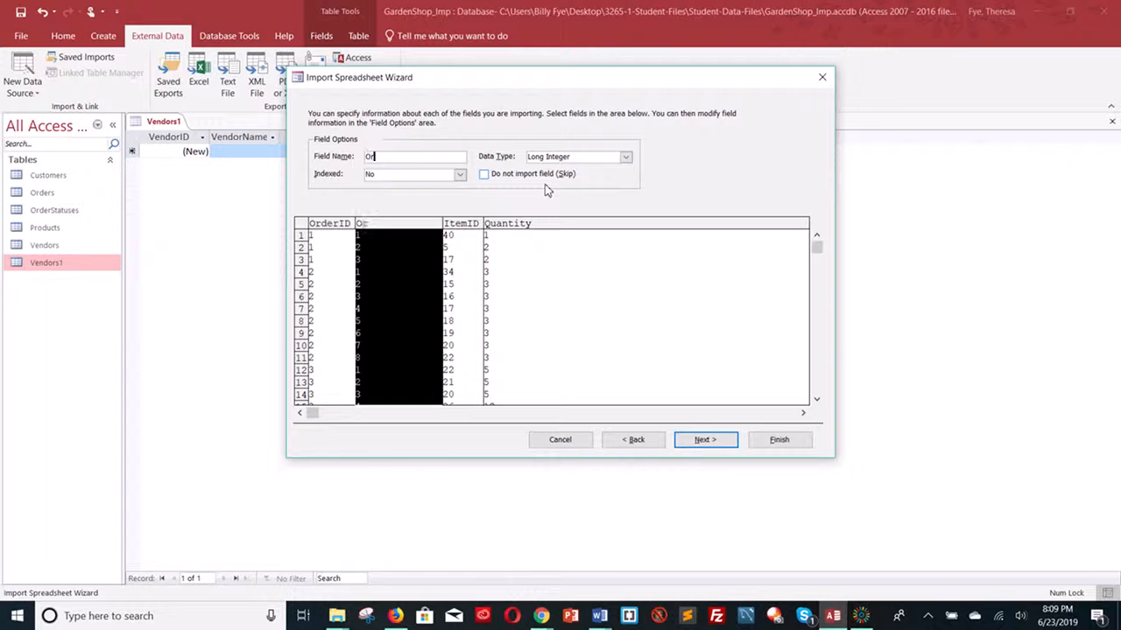
type("derItems")
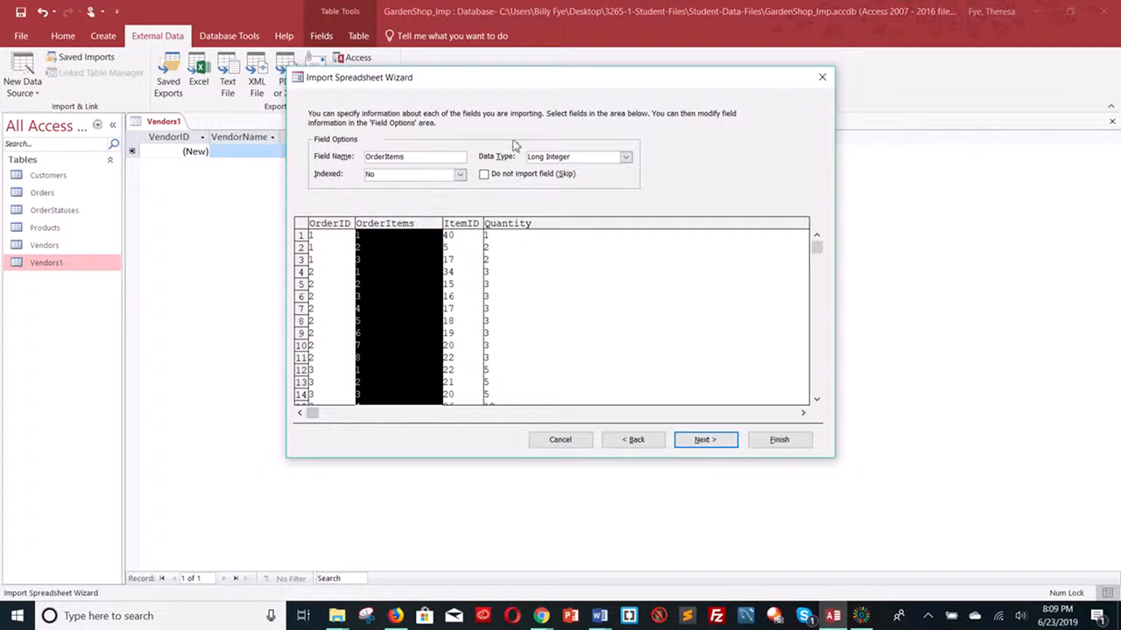
Set the ItemID field's data type to Long Integer and its Indexed option to No.
left_click(462, 224)
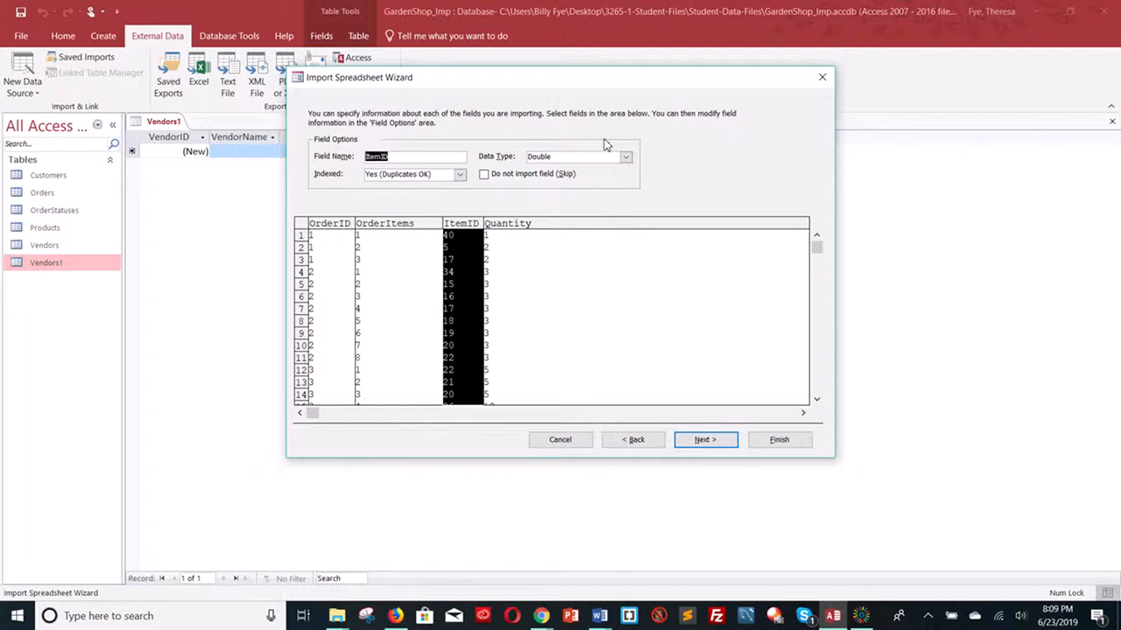
left_click(626, 159)
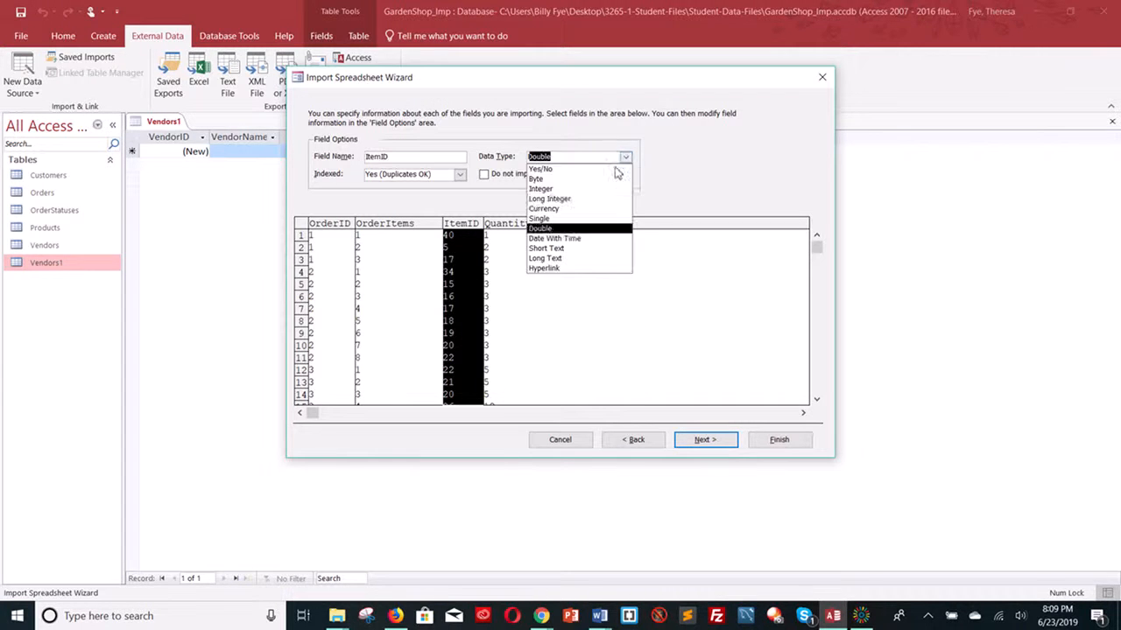
left_click(581, 200)
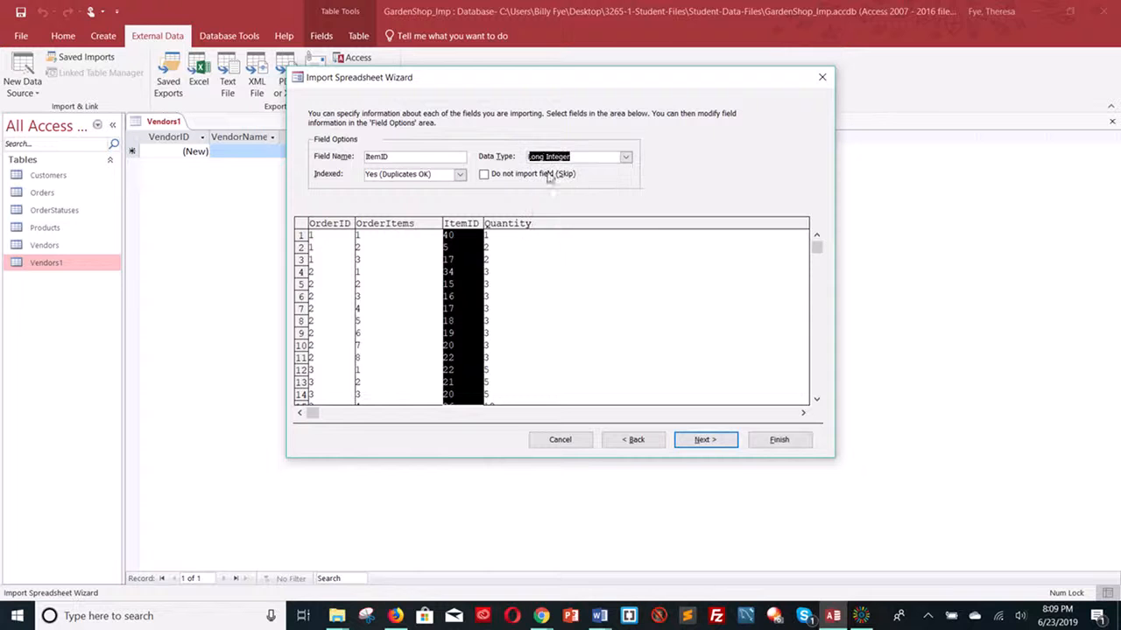
left_click(459, 174)
left_click(442, 188)
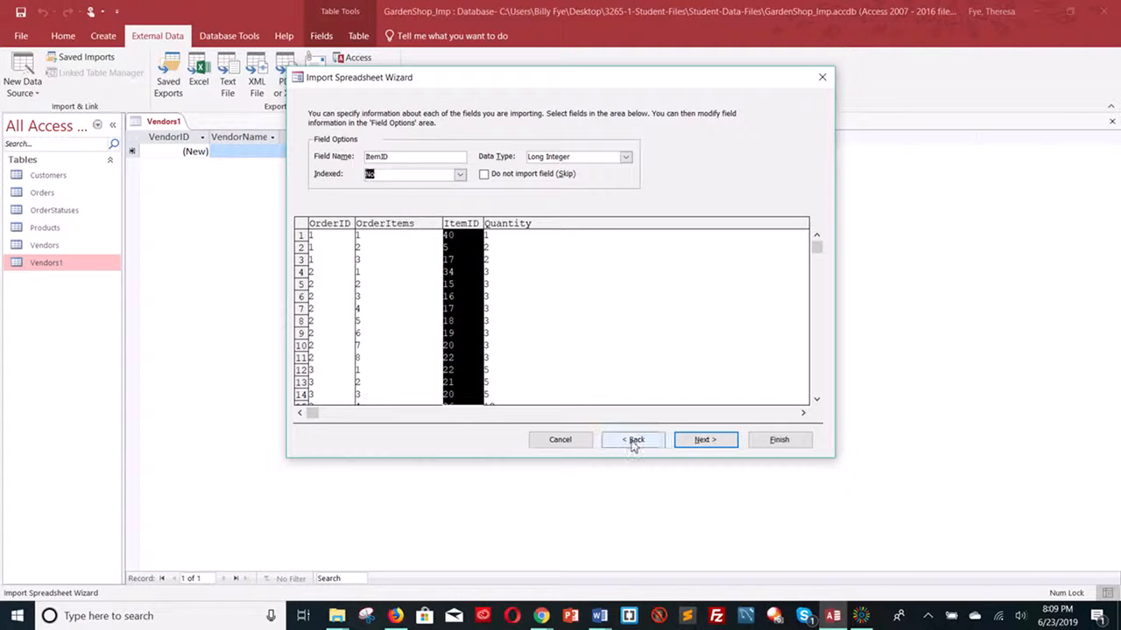
Set the Quantity field's data type to Long Integer and choose no primary key for the new table.
left_click(514, 226)
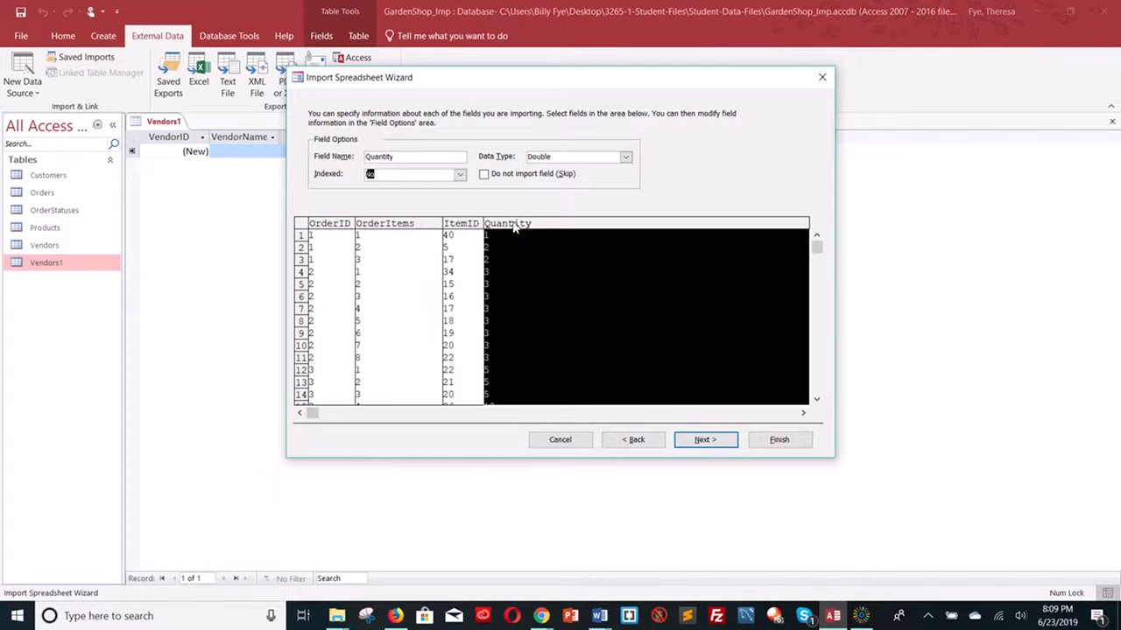
left_click(624, 158)
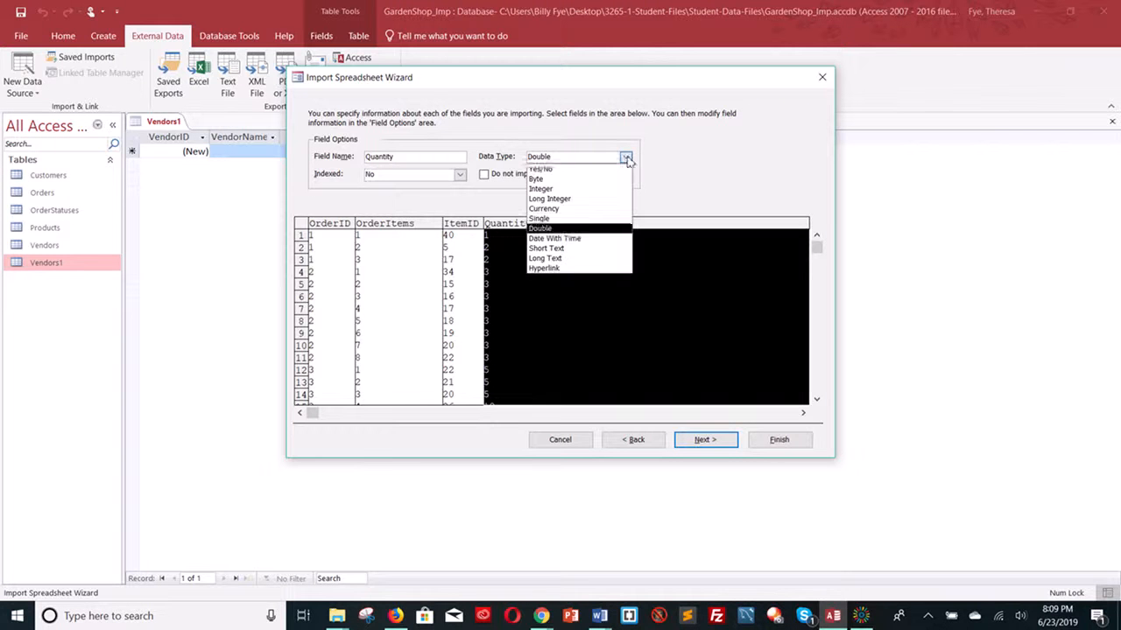
left_click(574, 201)
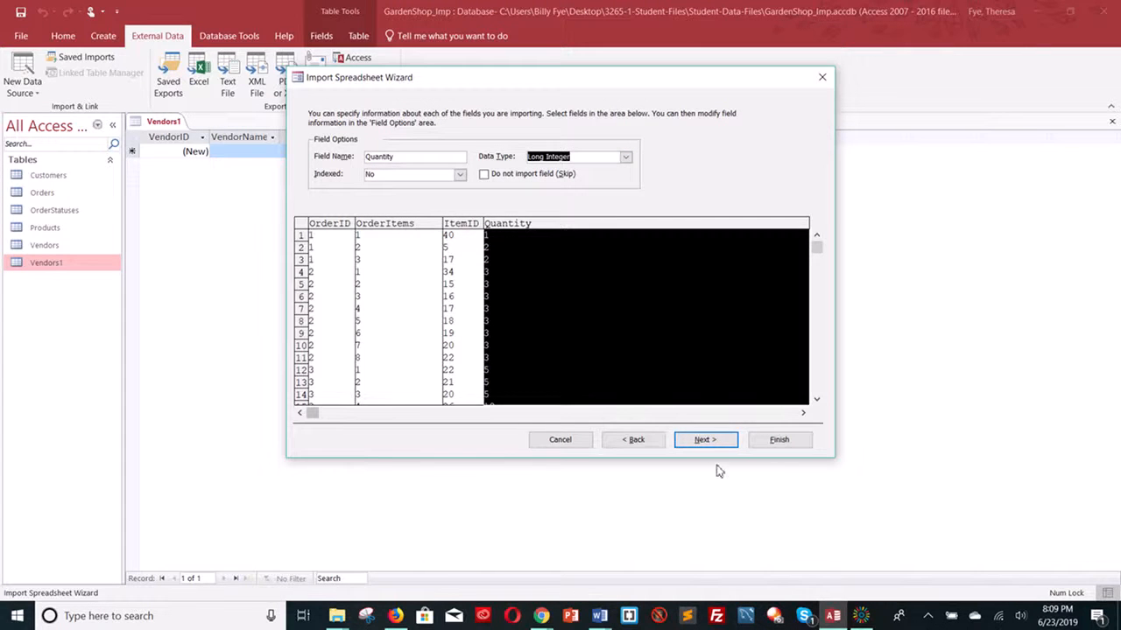
left_click(709, 441)
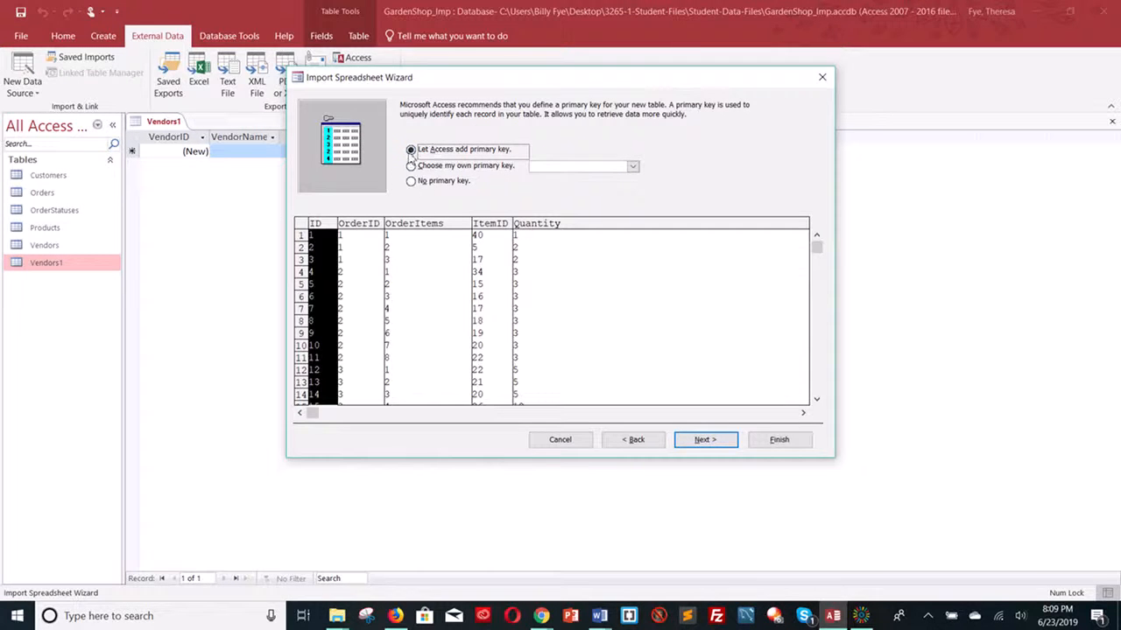
left_click(411, 181)
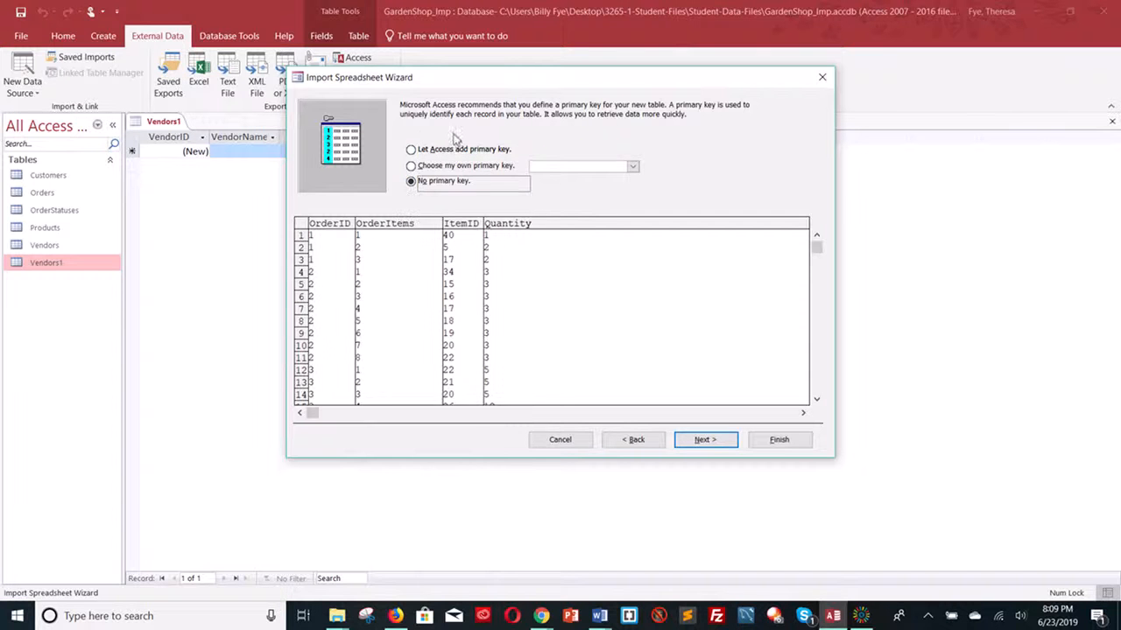
left_click(713, 443)
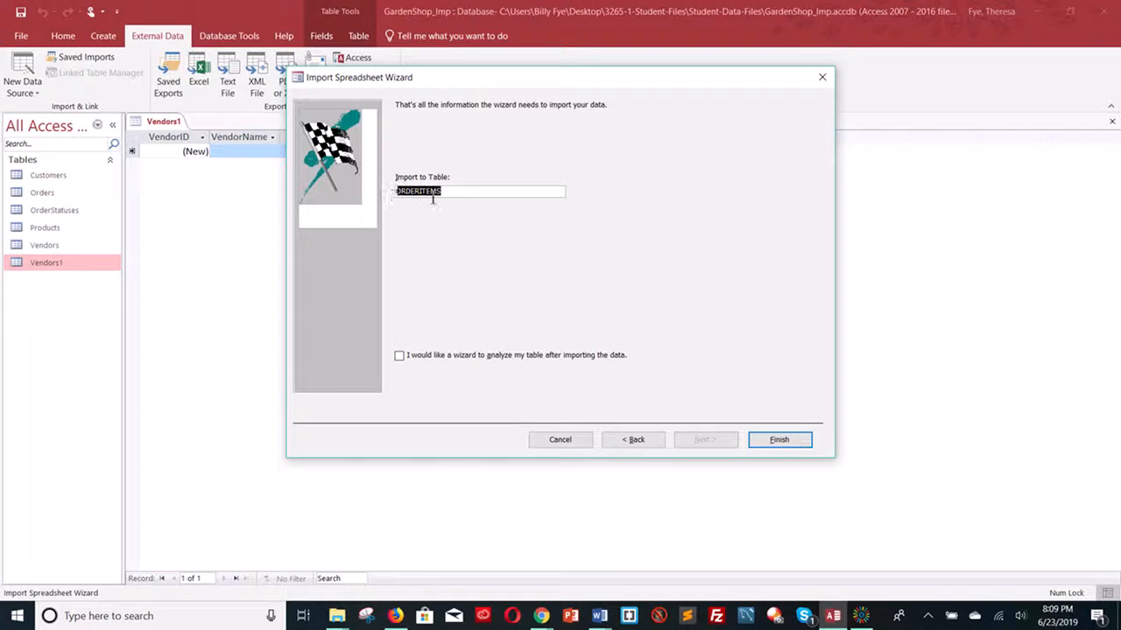
Name the destination table OrderItems and finish the import without saving the import steps.
left_click_drag(445, 193, 365, 185)
type("OrderItems")
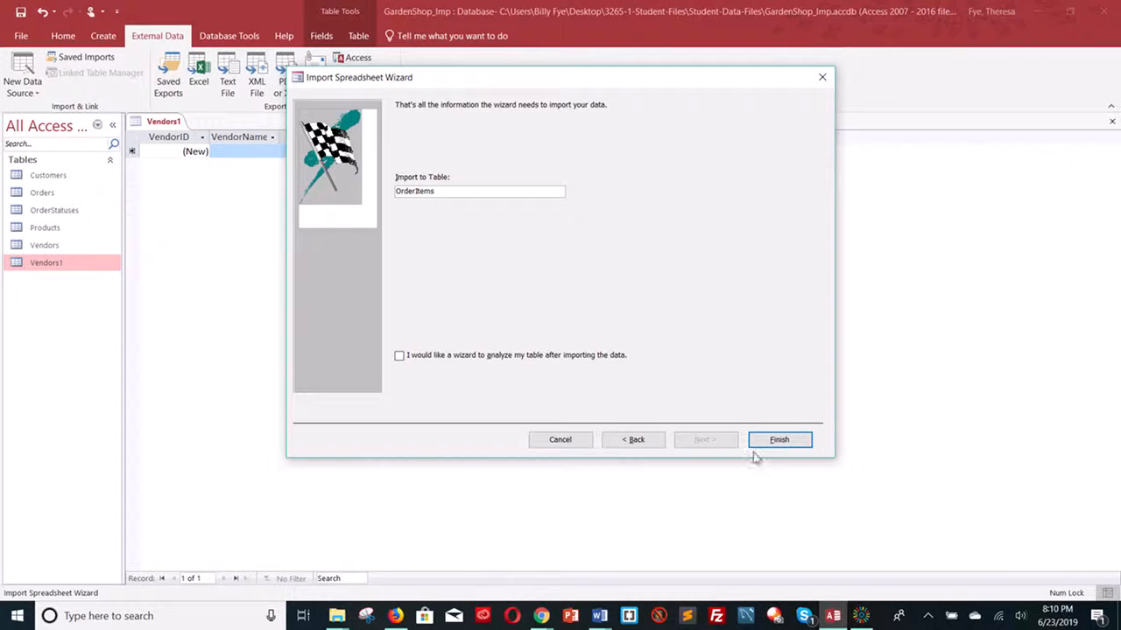
left_click(803, 444)
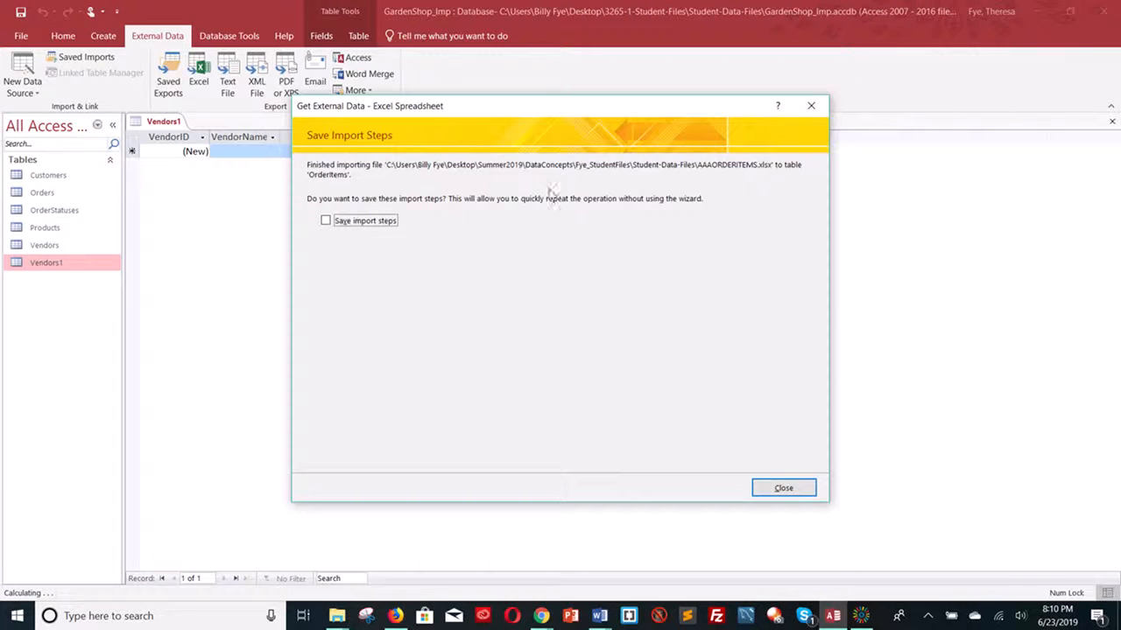
left_click(791, 489)
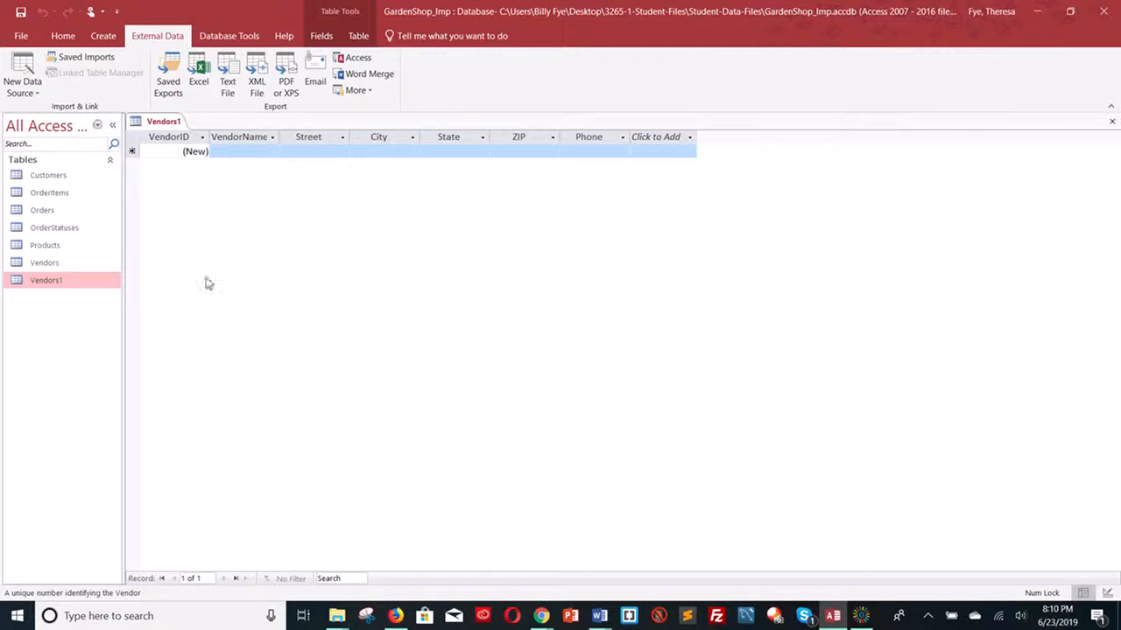
Open the imported OrderItems table to review its records.
left_click_drag(72, 195, 74, 197)
left_click(73, 193)
right_click(73, 193)
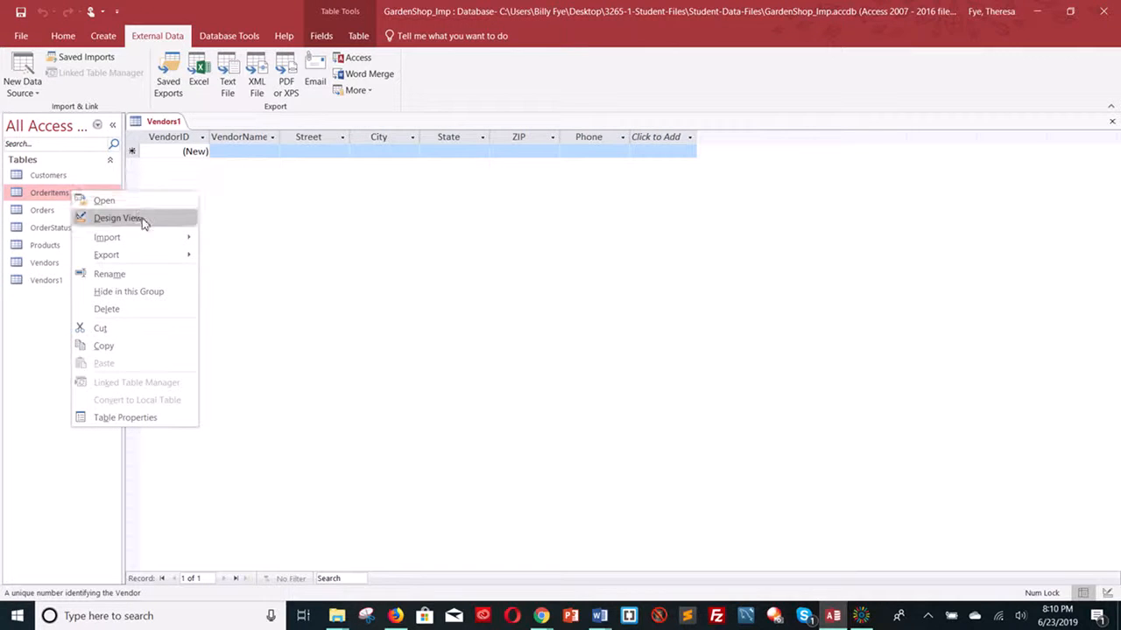
left_click(132, 201)
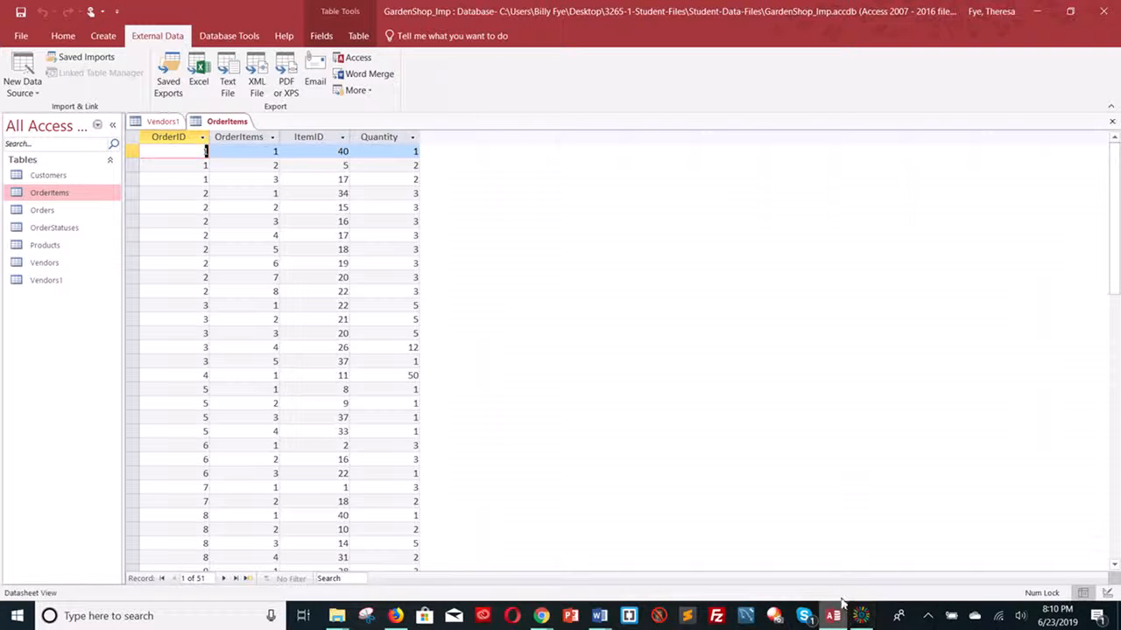
left_click(861, 615)
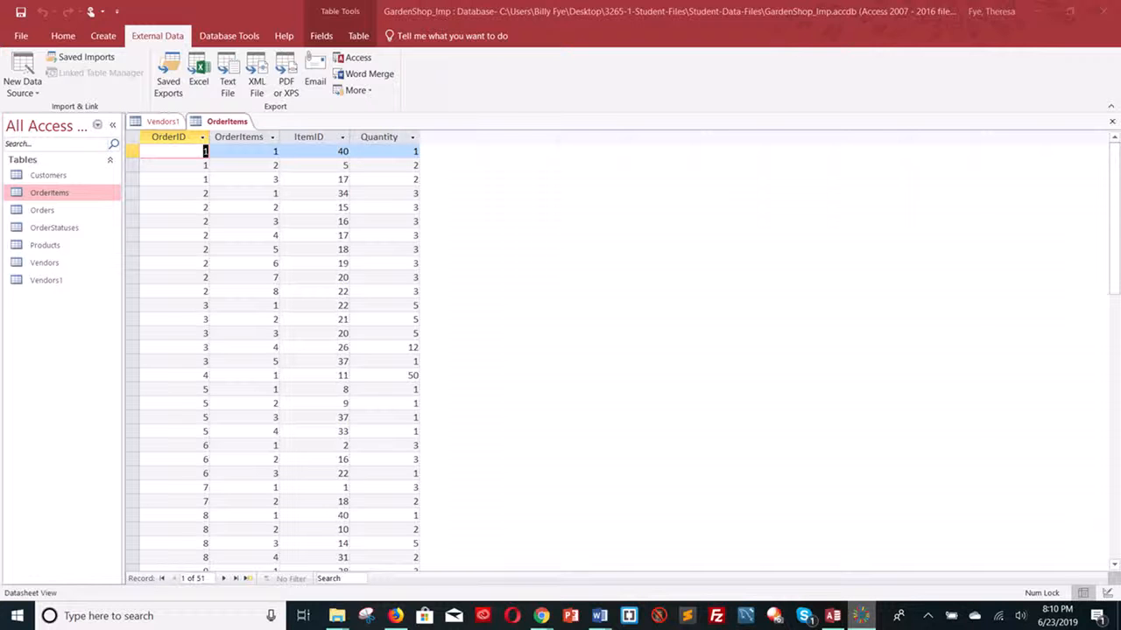